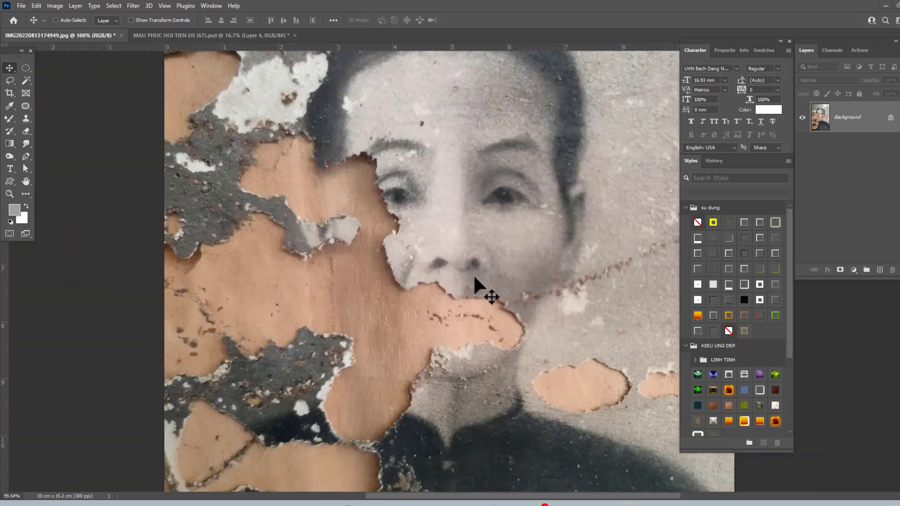
Drain most of the colour with Hue/Saturation and duplicate the Background layer
{"action": "key", "text": "ctrl+0"}
{"action": "left_click", "coordinate": [55, 5]}
{"action": "left_click", "coordinate": [462, 209]}
{"action": "scroll", "coordinate": [462, 209], "scroll_direction": "up", "scroll_amount": 3}
{"action": "key", "text": "ctrl+u"}
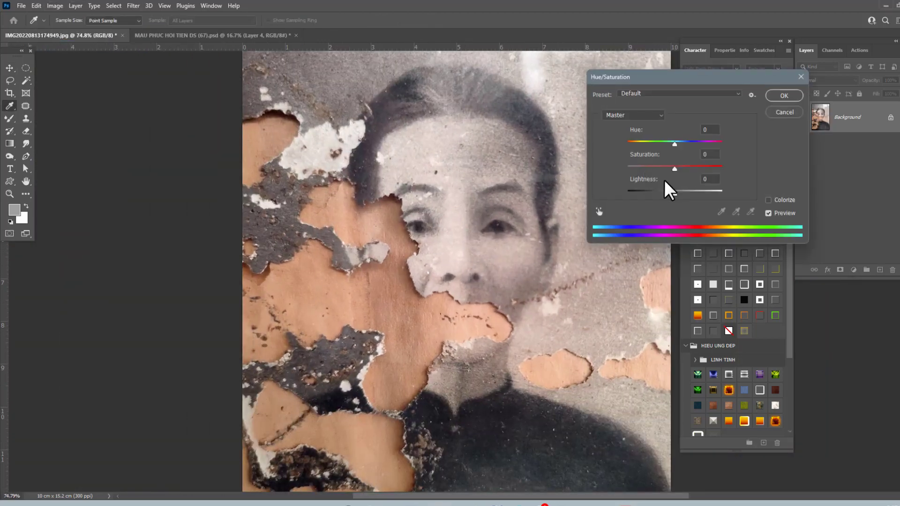
{"action": "key", "text": "Escape"}
{"action": "left_click_drag", "start_coordinate": [821, 118], "coordinate": [880, 270]}
Outline the intact right half of the face with the Patch tool and feather it
{"action": "key", "text": "j"}
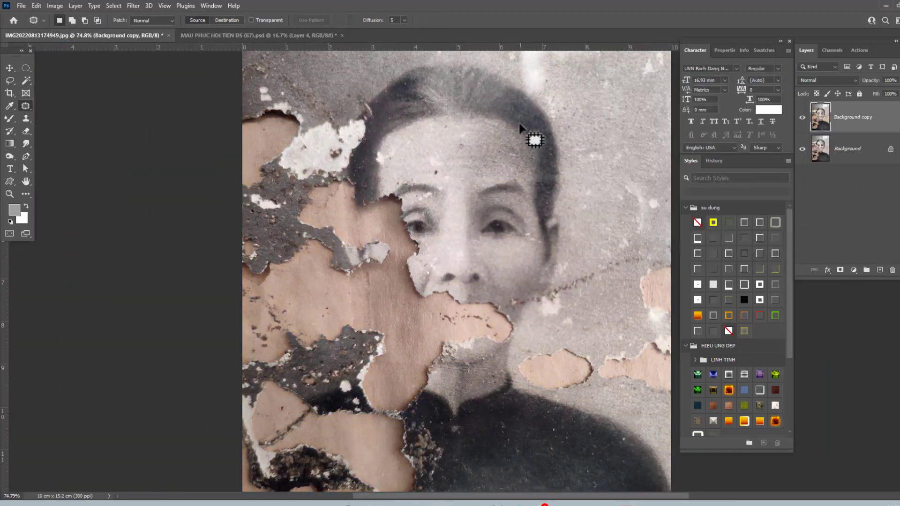
{"action": "left_click_drag", "start_coordinate": [500, 125], "coordinate": [484, 255]}
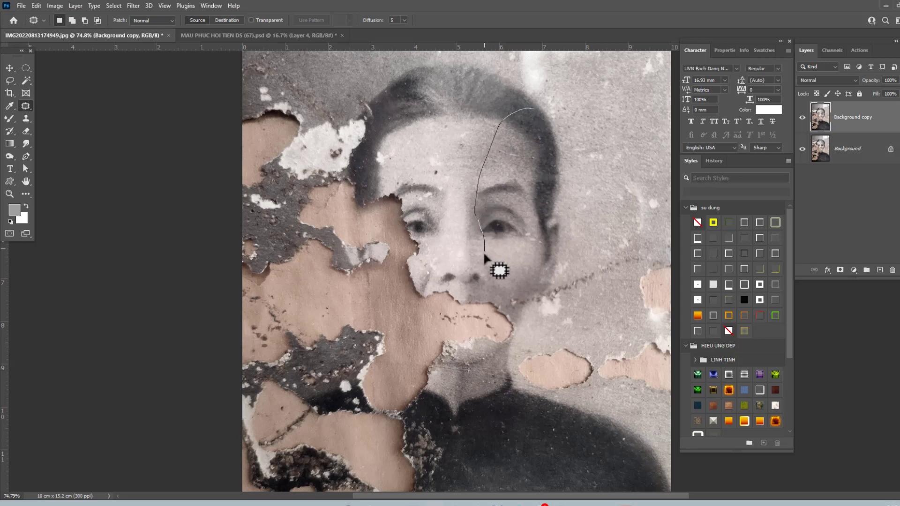
{"action": "key", "text": "shift+F6"}
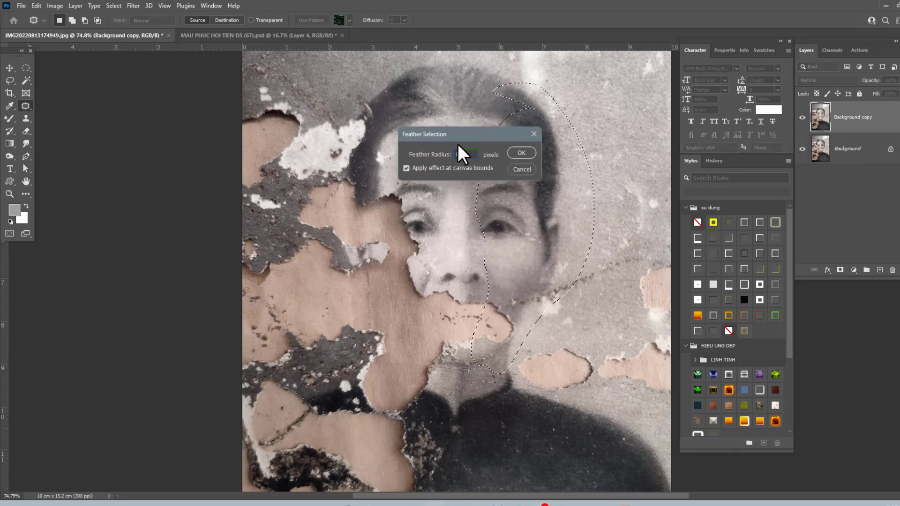
{"action": "key", "text": "Return"}
{"action": "scroll", "coordinate": [548, 218], "scroll_direction": "up", "scroll_amount": 1}
Copy the feathered half-face to a new layer and bring up its transform options
{"action": "key", "text": "ctrl+j"}
{"action": "key", "text": "ctrl+t"}
{"action": "right_click", "coordinate": [512, 190]}
Flip the copied half-face horizontally and move it over the damaged left side
{"action": "left_click", "coordinate": [542, 379]}
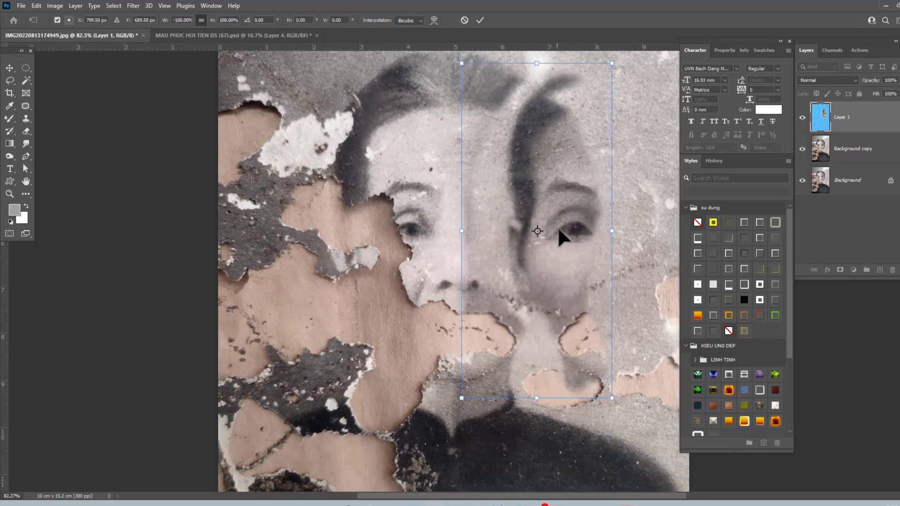
{"action": "left_click_drag", "start_coordinate": [569, 236], "coordinate": [402, 237]}
{"action": "key", "text": "Return"}
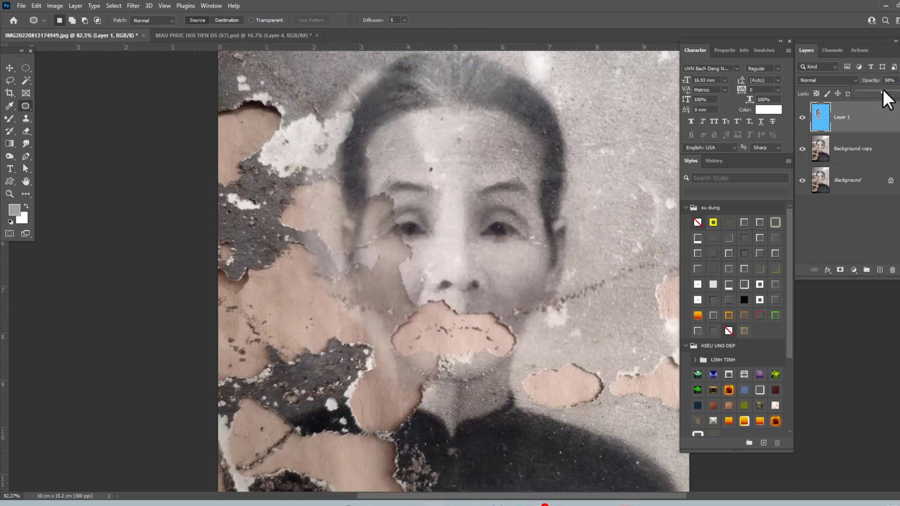
Lower Layer 1 opacity to 93% and brighten it with Curves
{"action": "left_click_drag", "start_coordinate": [899, 80], "coordinate": [898, 96]}
{"action": "key", "text": "ctrl+m"}
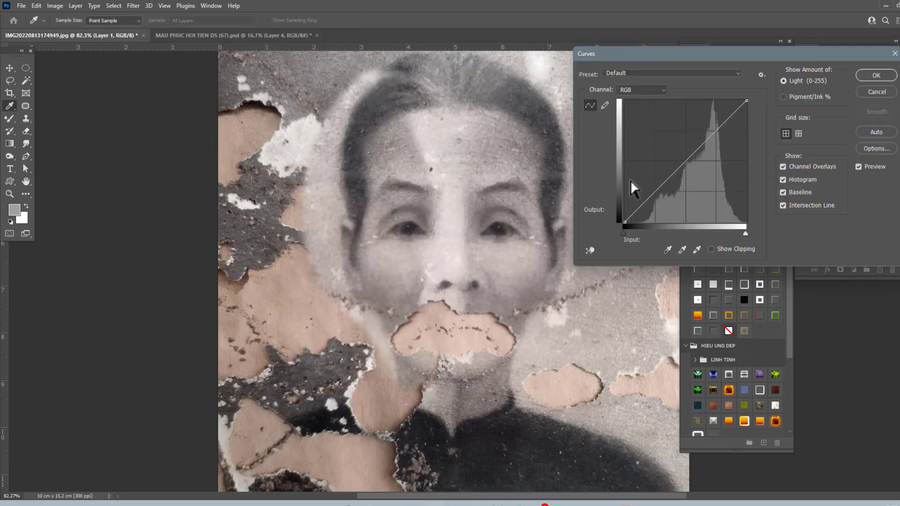
{"action": "left_click_drag", "start_coordinate": [630, 197], "coordinate": [630, 186]}
{"action": "scroll", "coordinate": [450, 188], "scroll_direction": "up", "scroll_amount": 1}
{"action": "key", "text": "Return"}
Erase the mirrored layer's hard edges with a slightly smaller eraser
{"action": "key", "text": "e"}
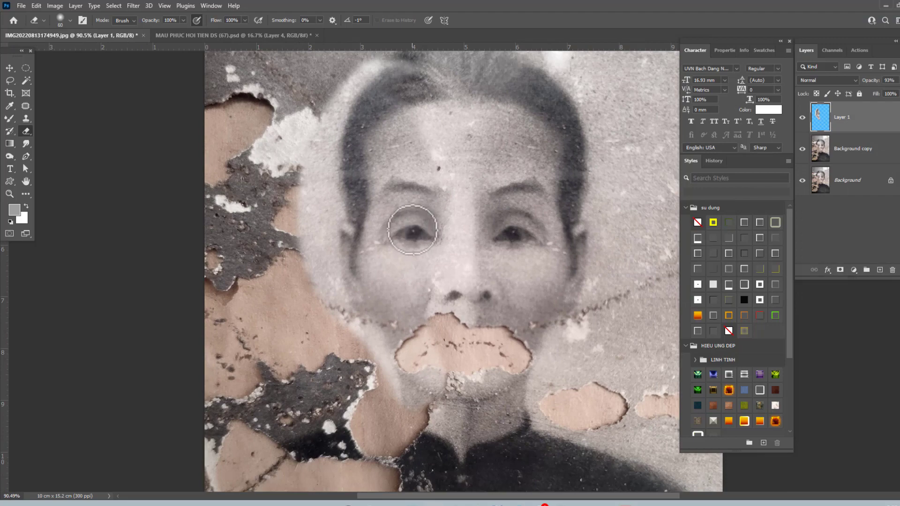
{"action": "key", "text": "bracketleft"}
{"action": "scroll", "coordinate": [412, 232], "scroll_direction": "up", "scroll_amount": 1}
{"action": "scroll", "coordinate": [413, 232], "scroll_direction": "up", "scroll_amount": 1}
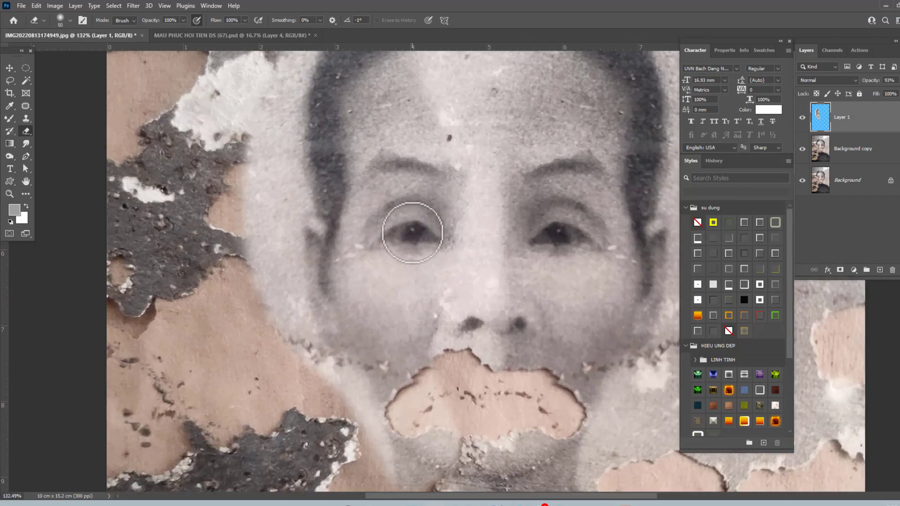
{"action": "scroll", "coordinate": [436, 253], "scroll_direction": "down", "scroll_amount": 2}
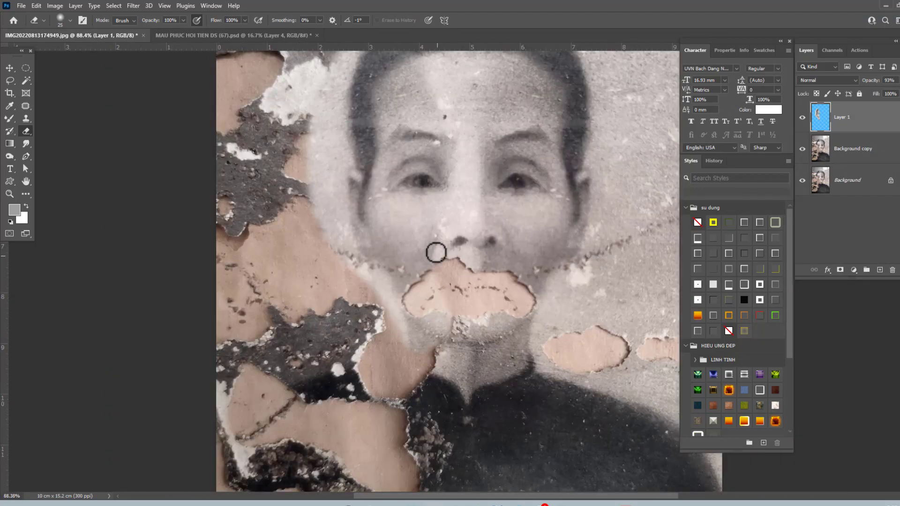
{"action": "key", "text": "v"}
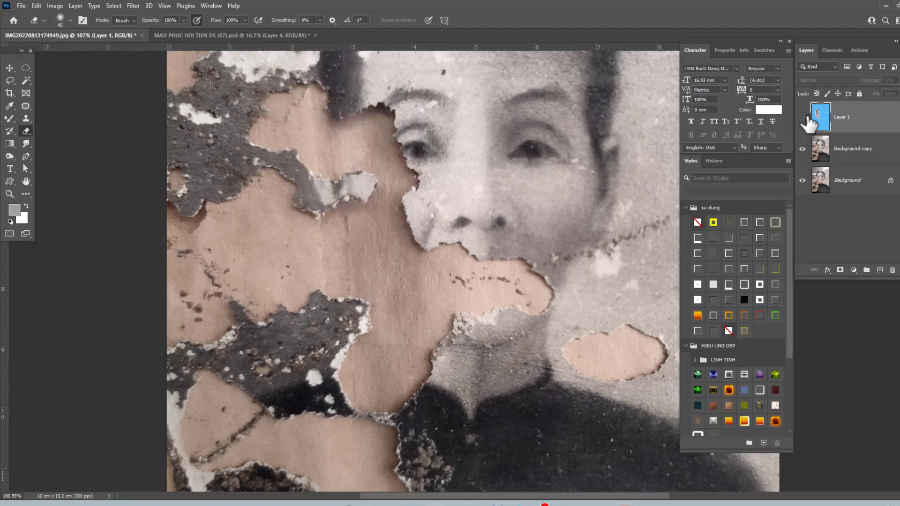
{"action": "scroll", "coordinate": [398, 217], "scroll_direction": "down", "scroll_amount": 1}
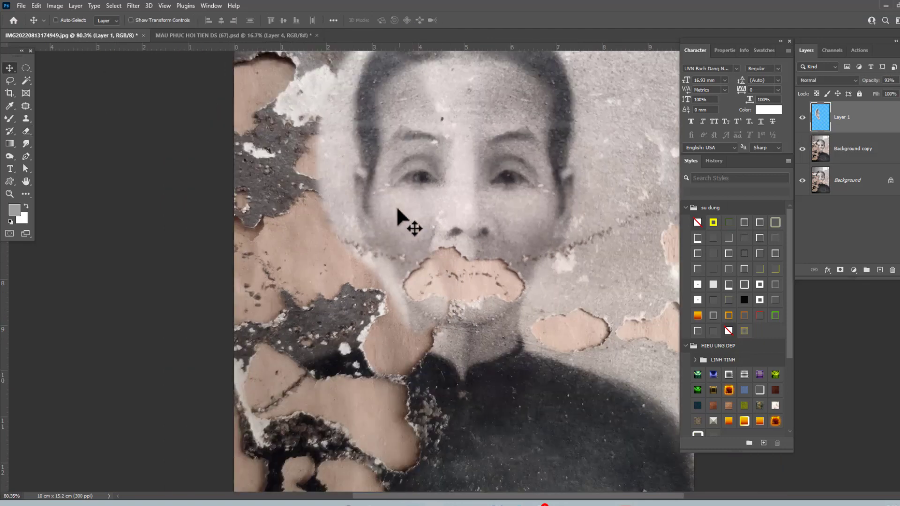
Smooth the white chin specks on Background copy with the Mixer Brush, then touch up with Clone Stamp
{"action": "left_click", "coordinate": [853, 148]}
{"action": "key", "text": "b"}
{"action": "scroll", "coordinate": [436, 349], "scroll_direction": "up", "scroll_amount": 2}
{"action": "mouse_move", "coordinate": [436, 349]}
{"action": "left_mouse_down"}
{"action": "mouse_move", "coordinate": [403, 337]}
{"action": "mouse_move", "coordinate": [452, 368]}
{"action": "left_mouse_up"}
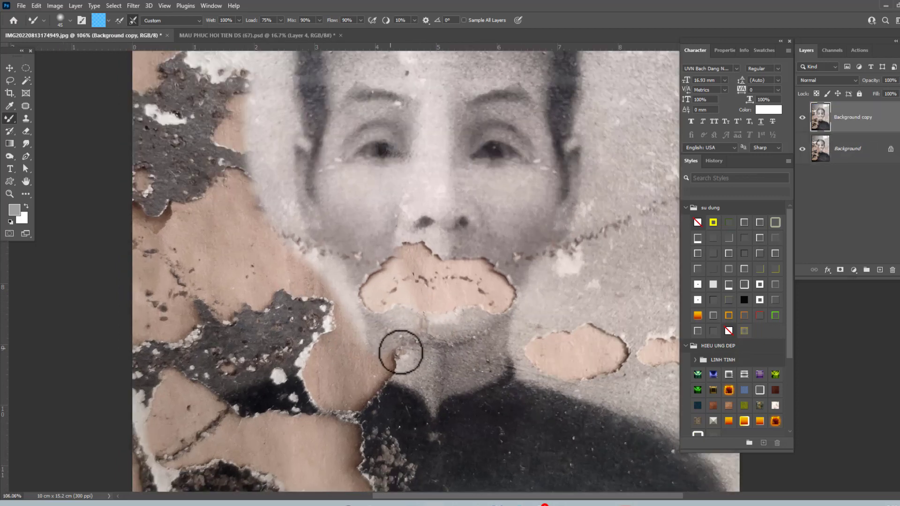
{"action": "key", "text": "s"}
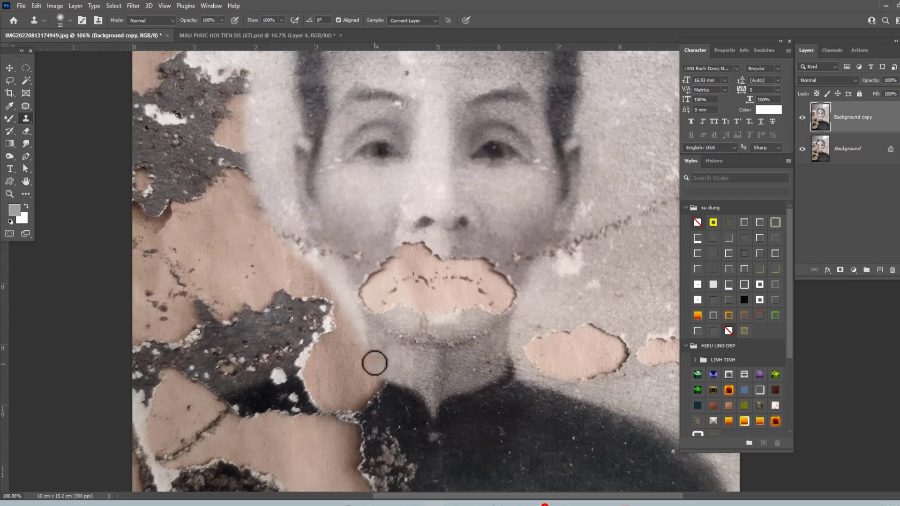
{"action": "scroll", "coordinate": [422, 277], "scroll_direction": "up", "scroll_amount": 3}
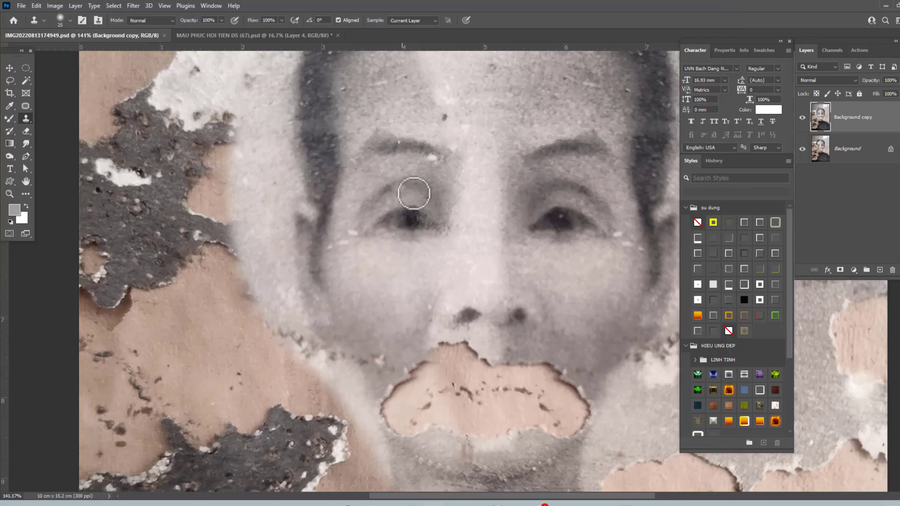
Burn the nostrils, both eyebrows and the peach edge near the lip darker
{"action": "right_click", "coordinate": [10, 156]}
{"action": "left_click", "coordinate": [47, 166]}
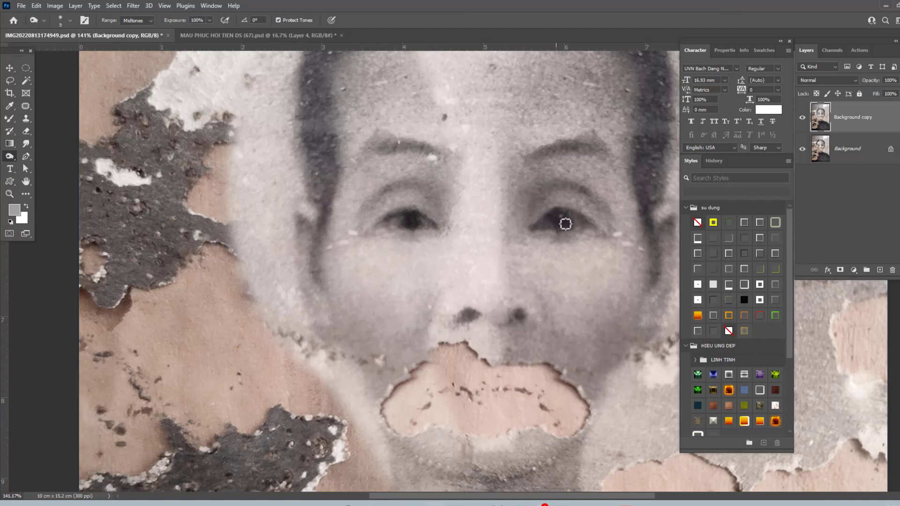
{"action": "left_click_drag", "start_coordinate": [462, 316], "coordinate": [443, 306]}
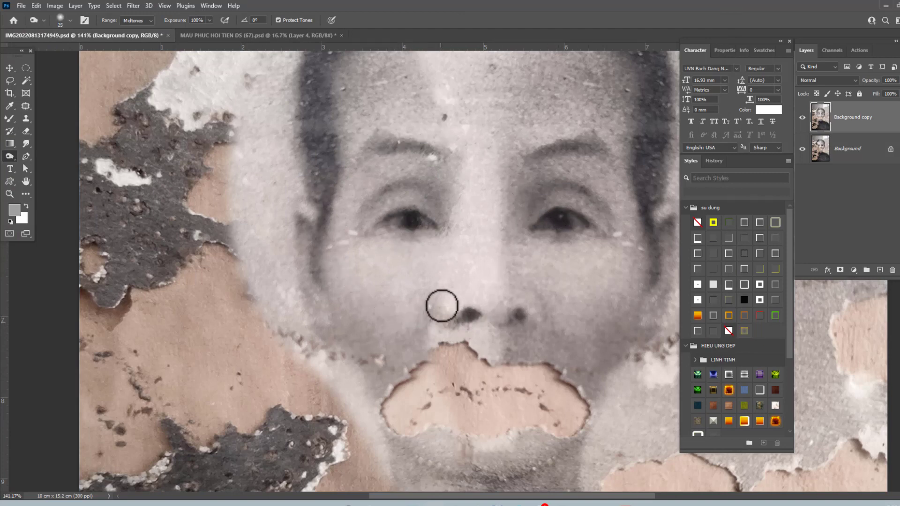
{"action": "left_click_drag", "start_coordinate": [521, 317], "coordinate": [538, 317]}
{"action": "left_click_drag", "start_coordinate": [434, 159], "coordinate": [364, 153]}
{"action": "left_click_drag", "start_coordinate": [554, 154], "coordinate": [601, 162]}
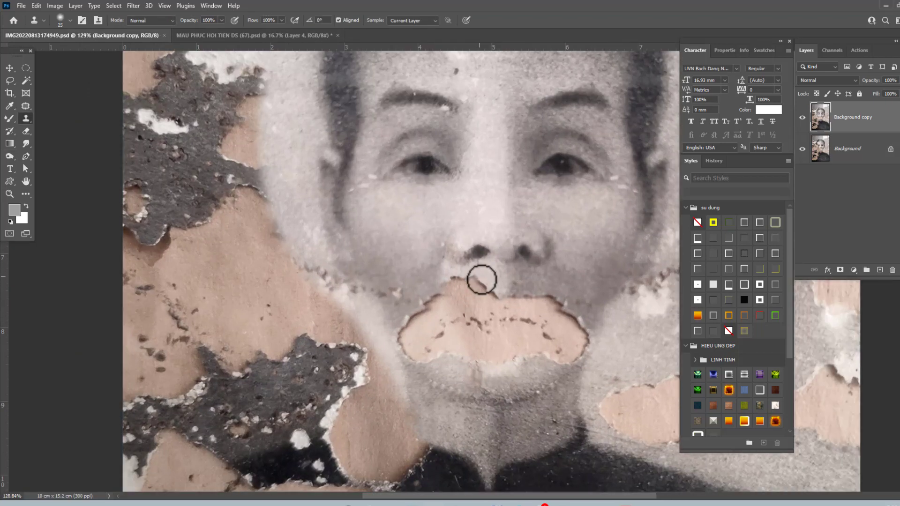
{"action": "left_click_drag", "start_coordinate": [481, 280], "coordinate": [492, 292]}
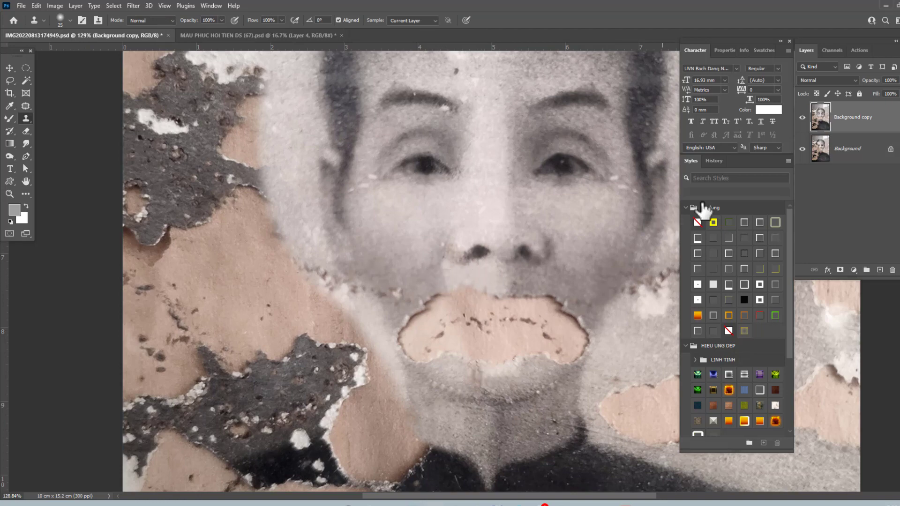
Clone grey skin texture from nearby spots over the peeled peach patch around the mouth
{"action": "left_click", "coordinate": [715, 161]}
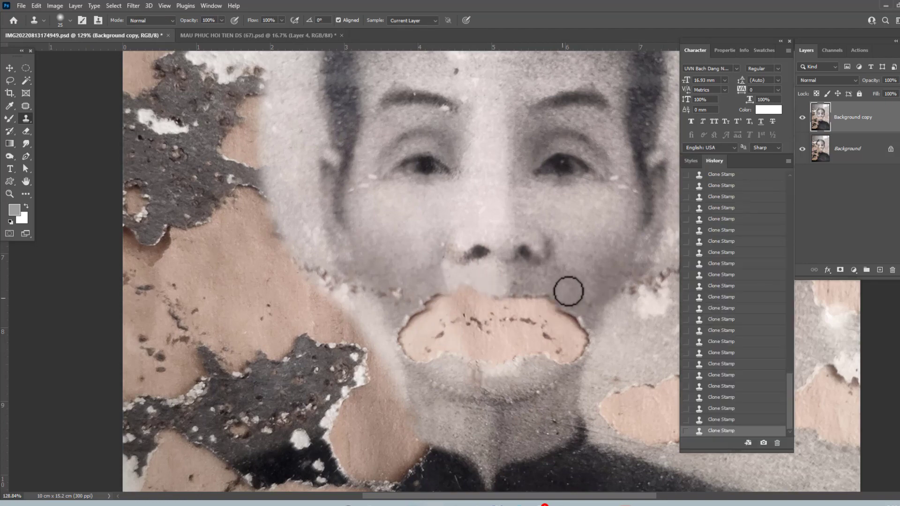
{"action": "scroll", "coordinate": [569, 292], "scroll_direction": "down", "scroll_amount": 1}
{"action": "mouse_move", "coordinate": [556, 309]}
{"action": "left_mouse_down"}
{"action": "mouse_move", "coordinate": [561, 288]}
{"action": "mouse_move", "coordinate": [579, 327]}
{"action": "left_mouse_up"}
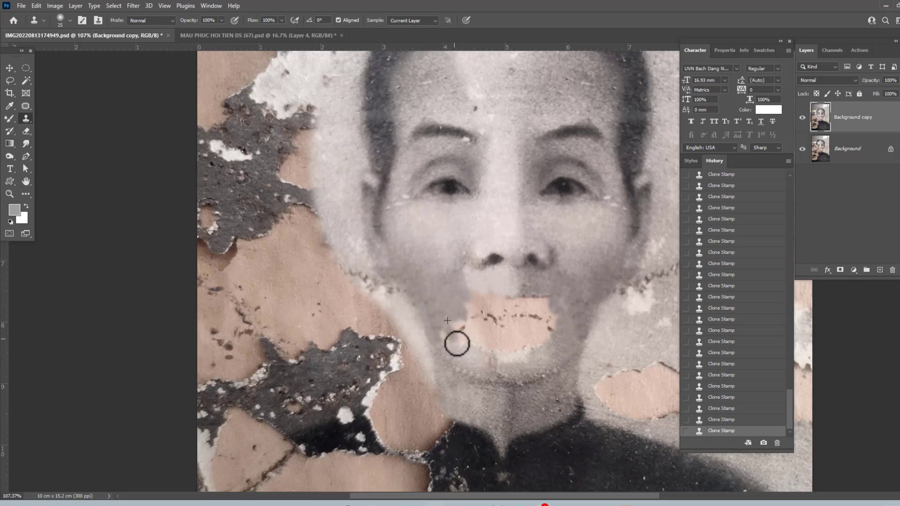
{"action": "left_click", "coordinate": [481, 359], "text": "alt"}
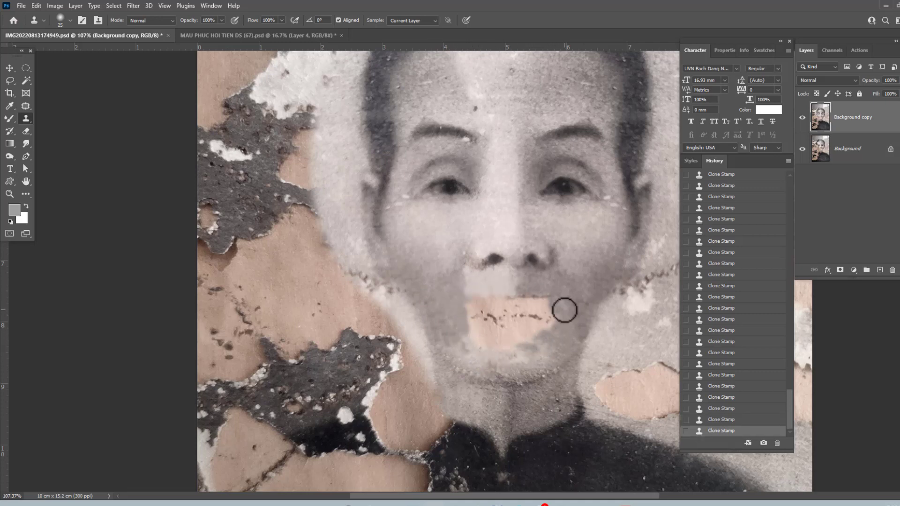
{"action": "scroll", "coordinate": [516, 339], "scroll_direction": "down", "scroll_amount": 2}
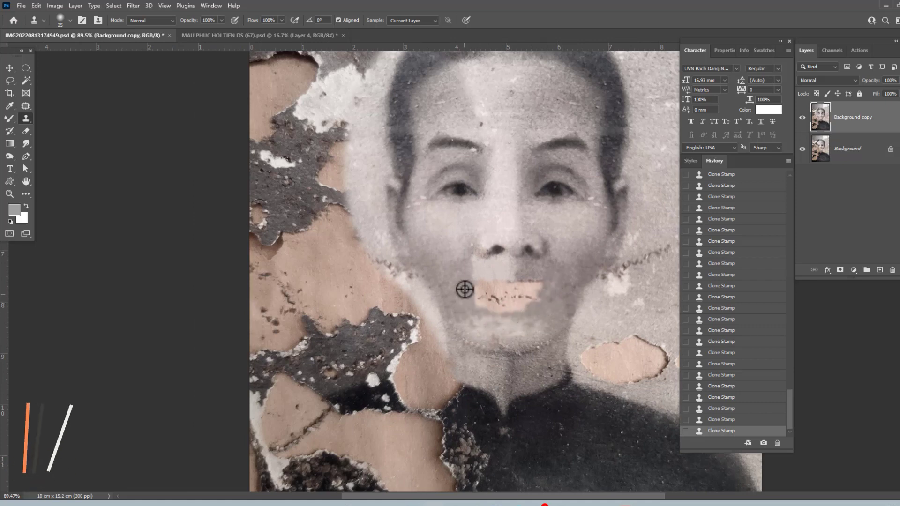
{"action": "left_click", "coordinate": [501, 277]}
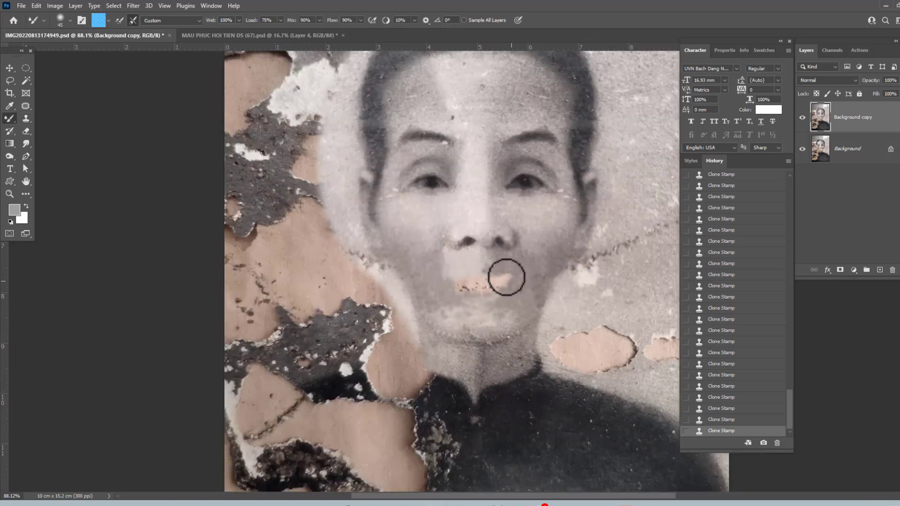
Burn darker shading into the chin, lips, mouth corners and jaw line
{"action": "key", "text": "o"}
{"action": "left_click", "coordinate": [36, 162]}
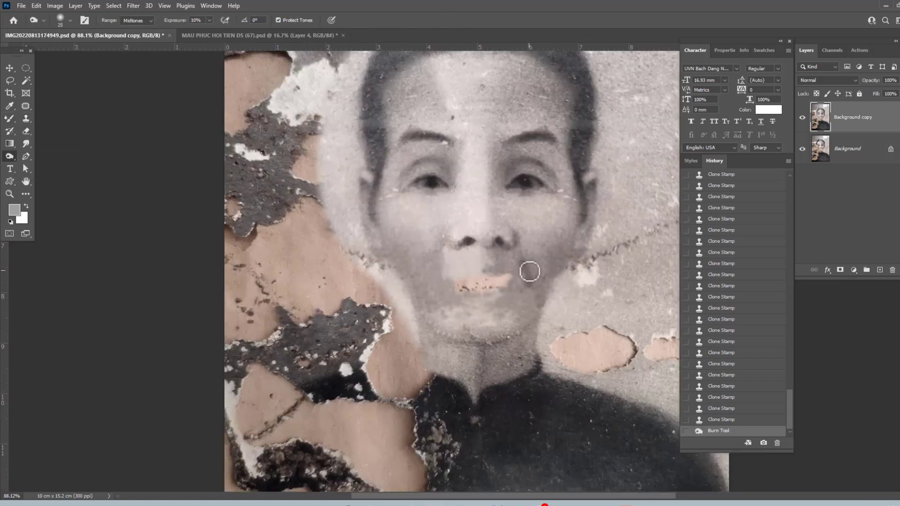
{"action": "scroll", "coordinate": [530, 271], "scroll_direction": "up", "scroll_amount": 2, "text": "alt"}
{"action": "left_click_drag", "start_coordinate": [529, 269], "coordinate": [540, 305]}
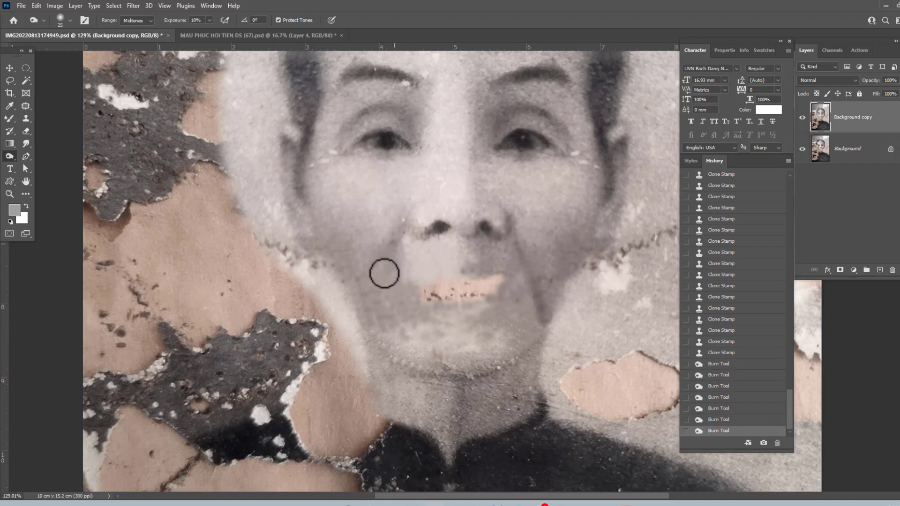
{"action": "left_click_drag", "start_coordinate": [384, 273], "coordinate": [377, 283]}
{"action": "left_click_drag", "start_coordinate": [457, 281], "coordinate": [484, 290]}
{"action": "left_click", "coordinate": [528, 274]}
{"action": "left_click", "coordinate": [544, 329]}
{"action": "left_click", "coordinate": [484, 373]}
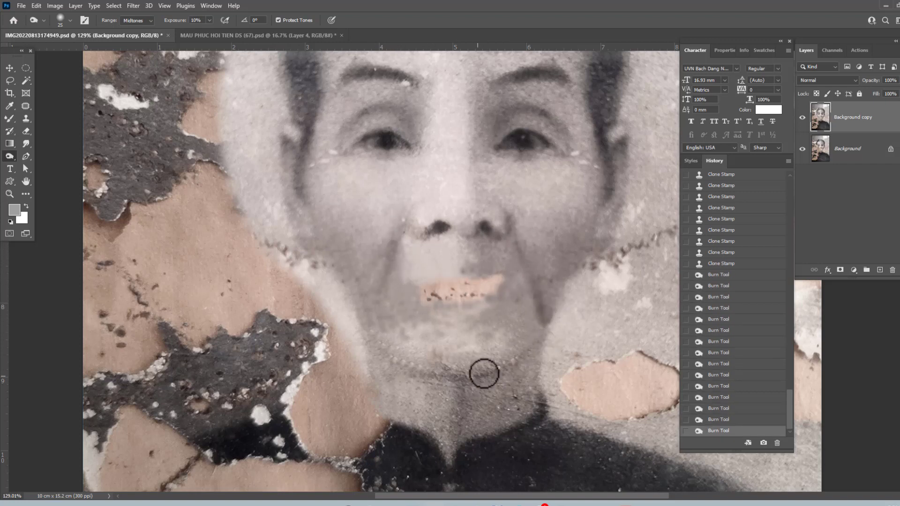
{"action": "left_click_drag", "start_coordinate": [354, 315], "coordinate": [328, 265]}
{"action": "scroll", "coordinate": [353, 322], "scroll_direction": "down", "scroll_amount": 1, "text": "alt"}
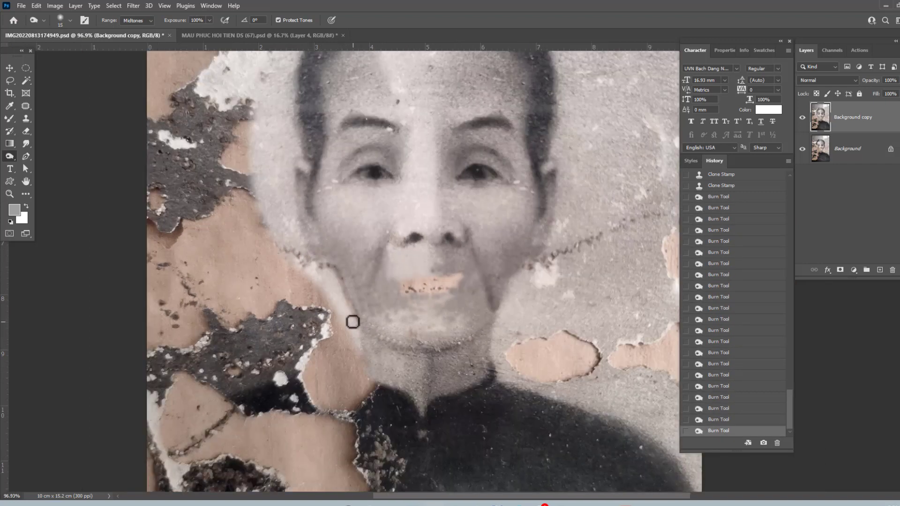
{"action": "scroll", "coordinate": [479, 341], "scroll_direction": "down", "scroll_amount": 3, "text": "alt"}
Save the portrait and float the MAU PHUC reference photo in its own window
{"action": "key", "text": "ctrl+s"}
{"action": "scroll", "coordinate": [485, 258], "scroll_direction": "up", "scroll_amount": 5, "text": "alt"}
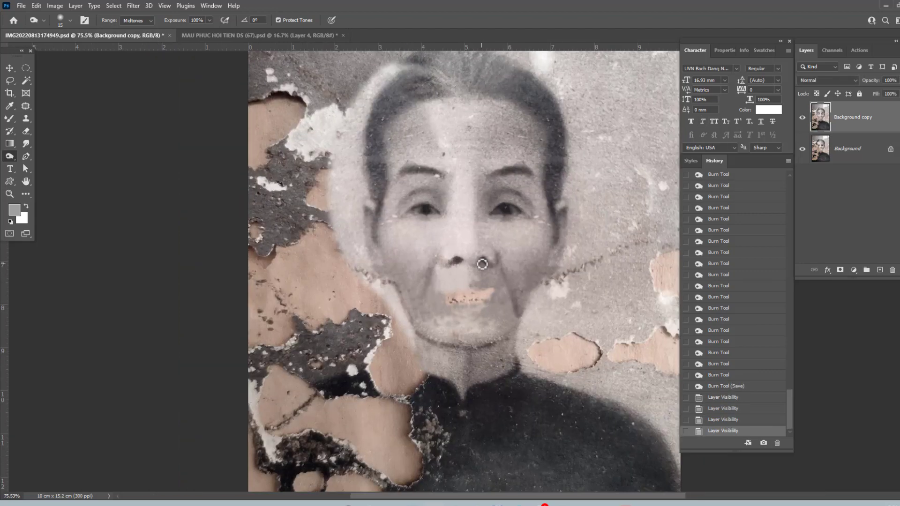
{"action": "key", "text": "v"}
{"action": "left_click_drag", "start_coordinate": [195, 36], "coordinate": [164, 155]}
Enlarge the reference window and Patch-select its nose and mouth, feathered 8 px
{"action": "scroll", "coordinate": [187, 207], "scroll_direction": "up", "scroll_amount": 3, "text": "alt"}
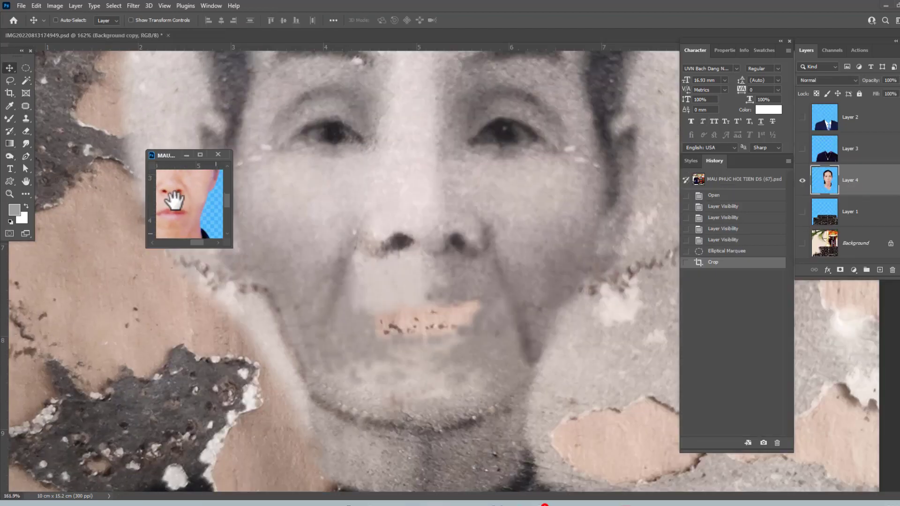
{"action": "left_click_drag", "start_coordinate": [229, 245], "coordinate": [296, 275]}
{"action": "key", "text": "j"}
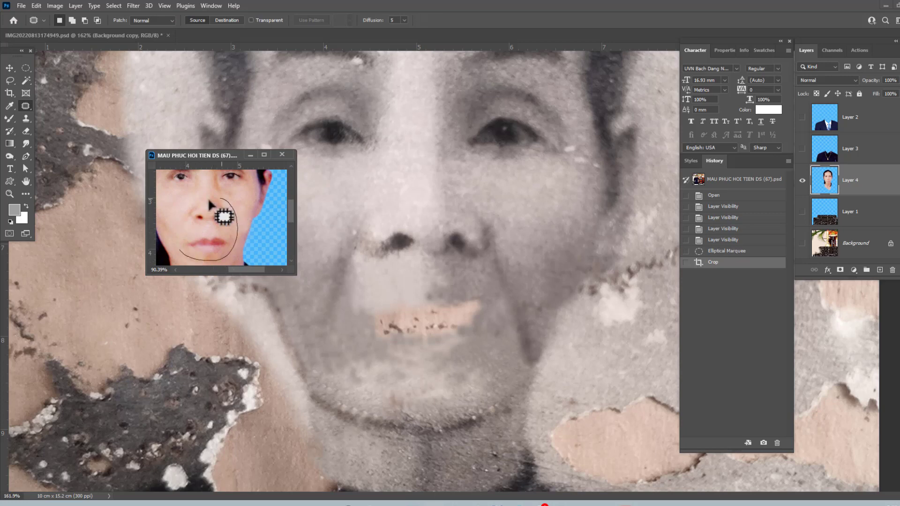
{"action": "left_click_drag", "start_coordinate": [201, 227], "coordinate": [202, 224]}
{"action": "scroll", "coordinate": [215, 207], "scroll_direction": "down", "scroll_amount": 1}
{"action": "key", "text": "shift+F6"}
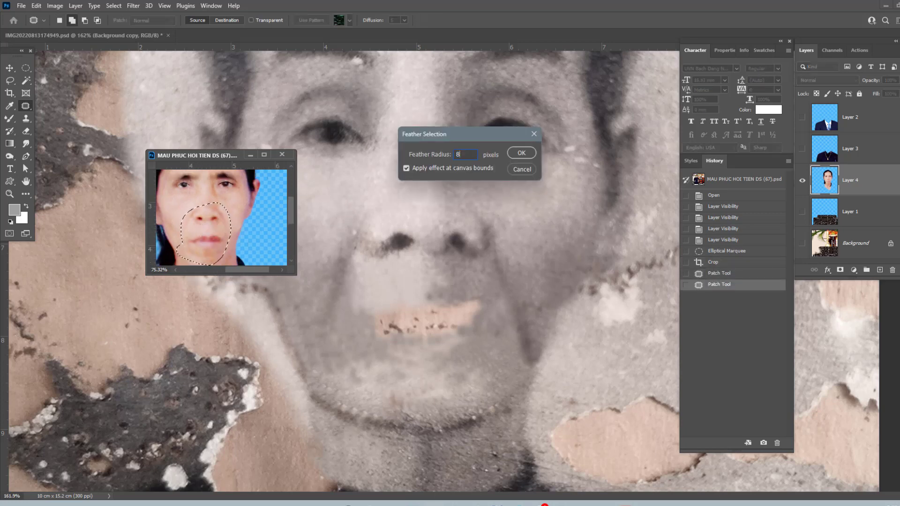
{"action": "key", "text": "Return"}
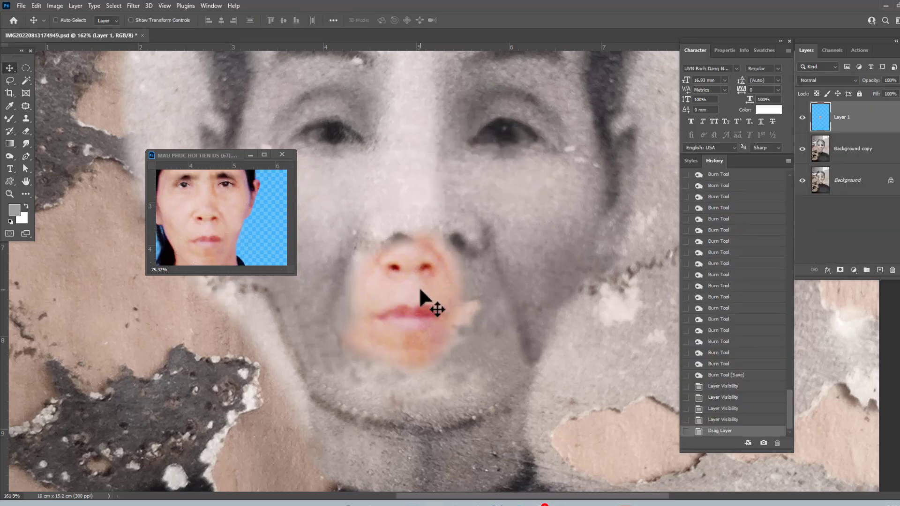
Desaturate the copied patch to -100 and move it down over her mouth
{"action": "key", "text": "ctrl+u"}
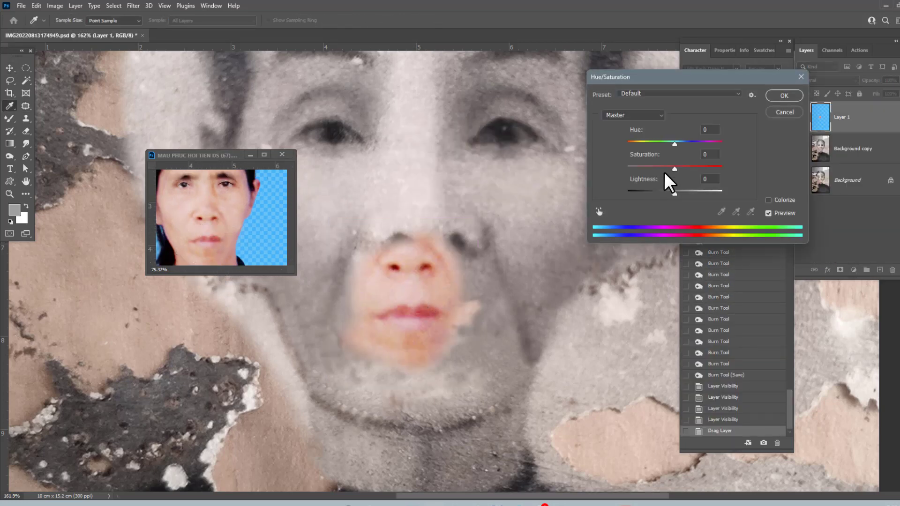
{"action": "left_click_drag", "start_coordinate": [675, 169], "coordinate": [627, 170]}
{"action": "key", "text": "Return"}
{"action": "left_click_drag", "start_coordinate": [413, 293], "coordinate": [412, 319]}
Brighten the patch with Curves and scale it to fit her lower face
{"action": "key", "text": "ctrl+m"}
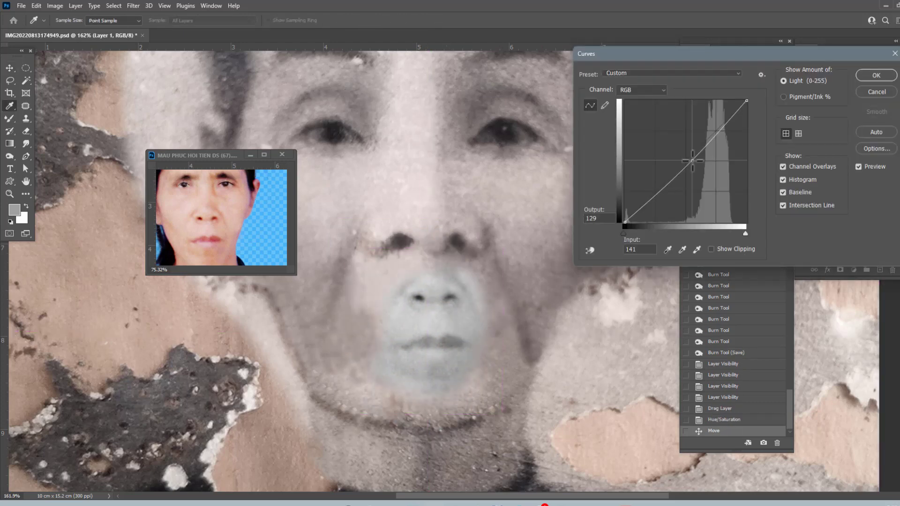
{"action": "key", "text": "Return"}
{"action": "key", "text": "ctrl+t"}
{"action": "left_click_drag", "start_coordinate": [499, 262], "coordinate": [482, 268]}
{"action": "key", "text": "Return"}
{"action": "scroll", "coordinate": [456, 269], "scroll_direction": "down", "scroll_amount": 2}
Widen the mouth patch at 50% opacity, then restore full opacity and nudge it up
{"action": "key", "text": "5"}
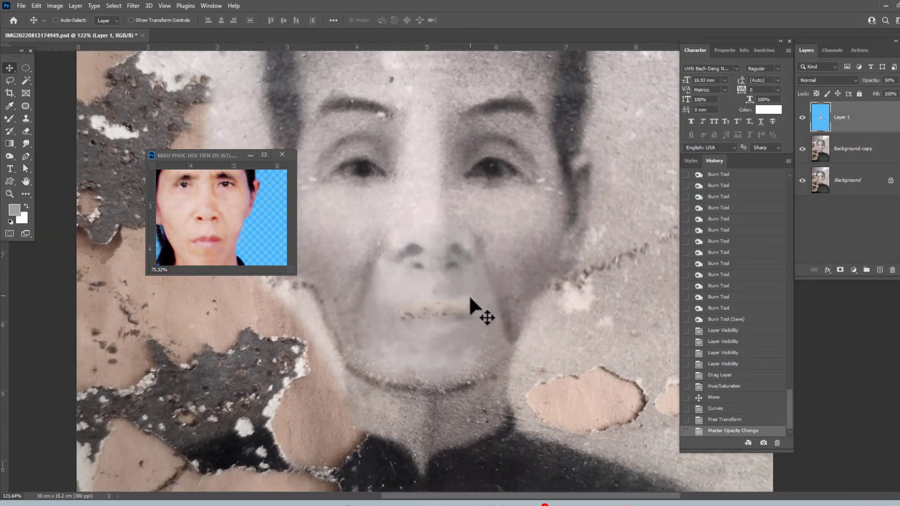
{"action": "key", "text": "ctrl+t"}
{"action": "left_click_drag", "start_coordinate": [509, 302], "coordinate": [530, 302]}
{"action": "key", "text": "Return"}
{"action": "key", "text": "0"}
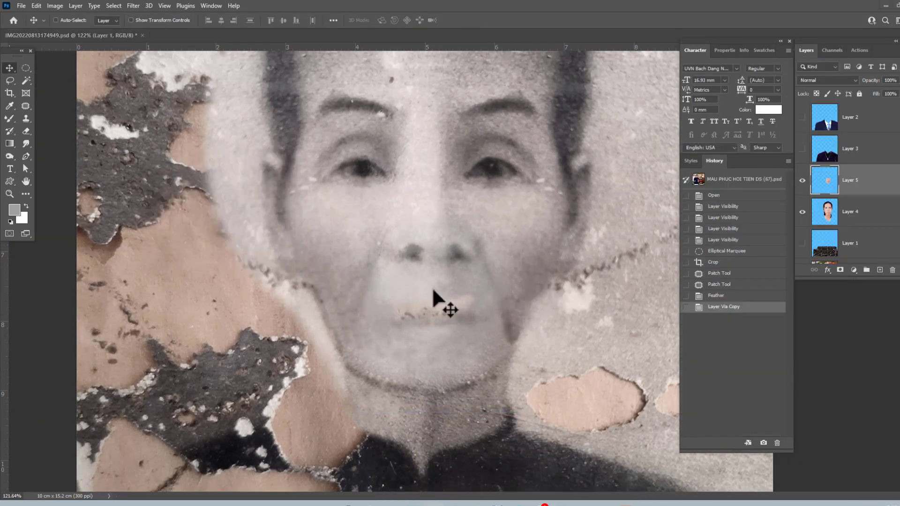
{"action": "scroll", "coordinate": [431, 287], "scroll_direction": "down", "scroll_amount": 2}
{"action": "scroll", "coordinate": [454, 296], "scroll_direction": "down", "scroll_amount": 1}
{"action": "key", "text": "Up"}
{"action": "scroll", "coordinate": [453, 300], "scroll_direction": "up", "scroll_amount": 3}
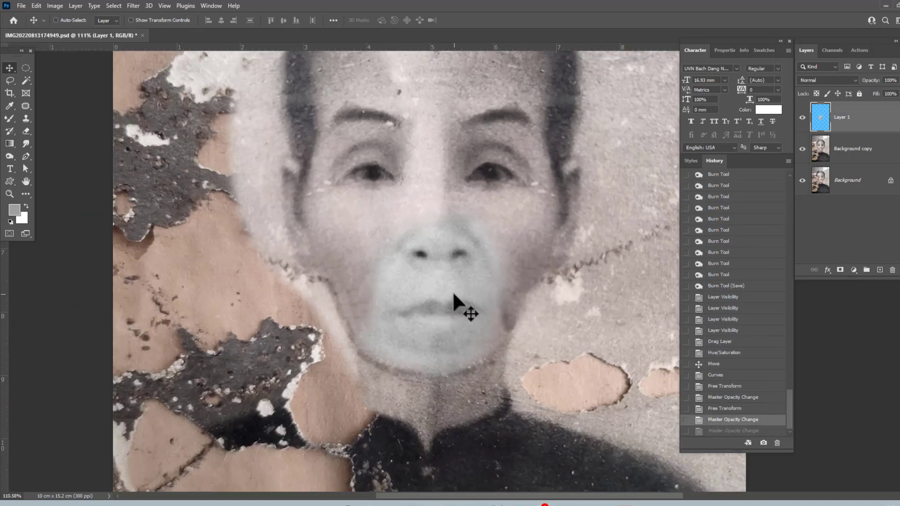
Erase the patch around the nose, apply Curves and nudge it into place
{"action": "key", "text": "e"}
{"action": "left_click_drag", "start_coordinate": [418, 241], "coordinate": [474, 241]}
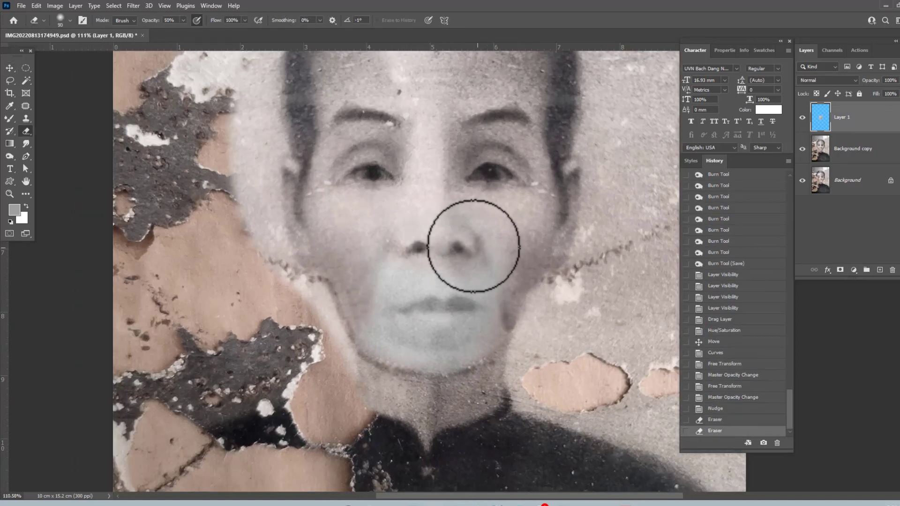
{"action": "key", "text": "ctrl+m"}
{"action": "key", "text": "Return"}
{"action": "left_click", "coordinate": [452, 201]}
{"action": "key", "text": "v"}
{"action": "key", "text": "5"}
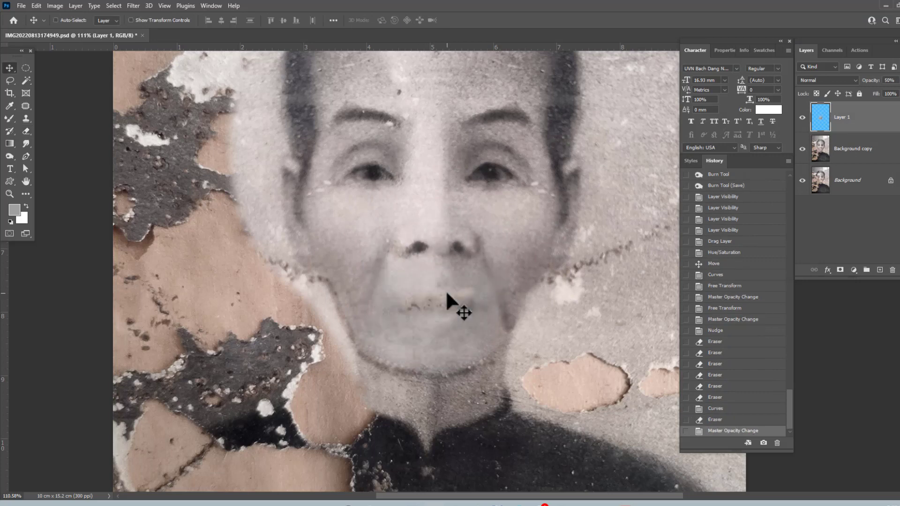
{"action": "key", "text": "ctrl+z"}
{"action": "key", "text": "Up"}
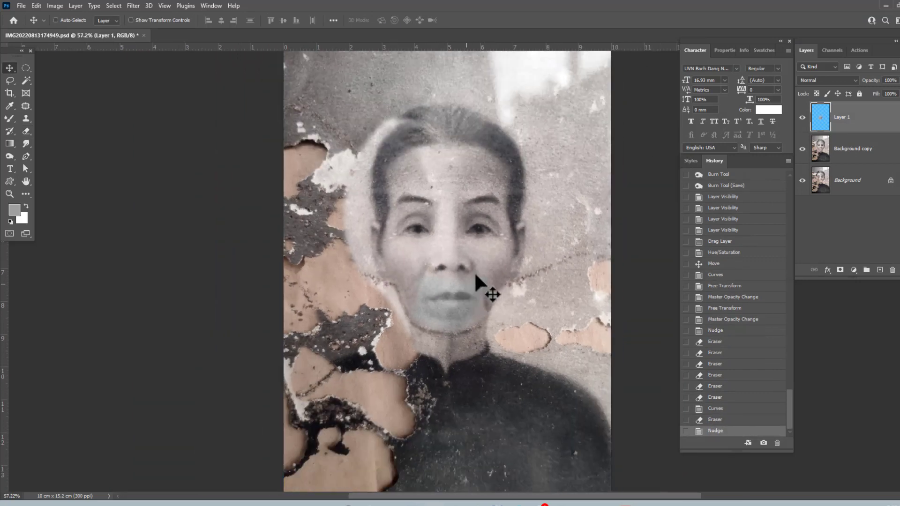
Adjust the patch's tone with Curves and Color Balance
{"action": "scroll", "coordinate": [474, 271], "scroll_direction": "down", "scroll_amount": 3}
{"action": "key", "text": "ctrl+m"}
{"action": "key", "text": "Return"}
{"action": "key", "text": "ctrl+b"}
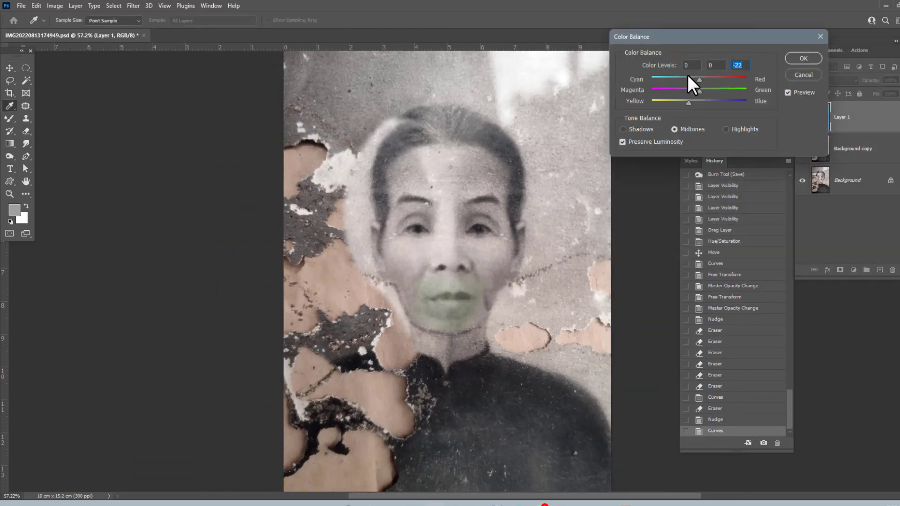
{"action": "key", "text": "Return"}
{"action": "scroll", "coordinate": [480, 246], "scroll_direction": "up", "scroll_amount": 3}
Reshape the patch over her lower face, reduce its saturation and nudge it down
{"action": "key", "text": "ctrl+t"}
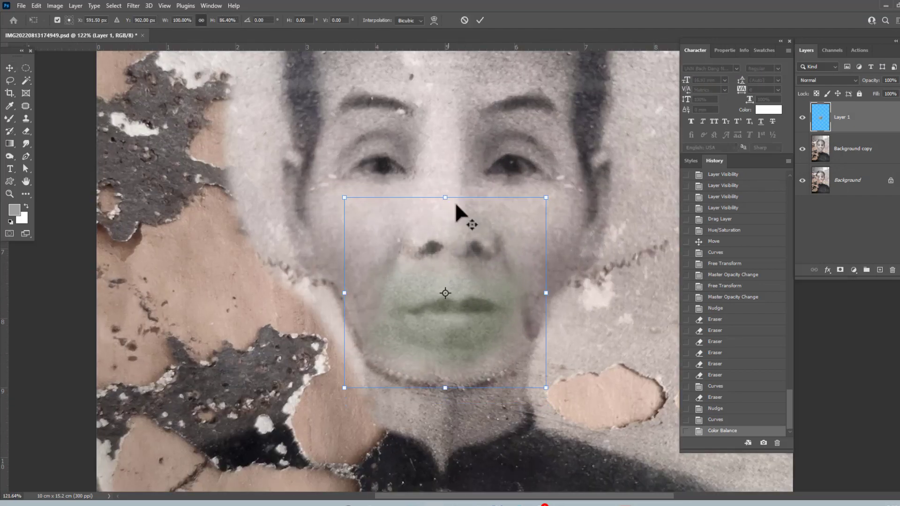
{"action": "left_click_drag", "start_coordinate": [547, 293], "coordinate": [547, 298]}
{"action": "key", "text": "Return"}
{"action": "key", "text": "ctrl+u"}
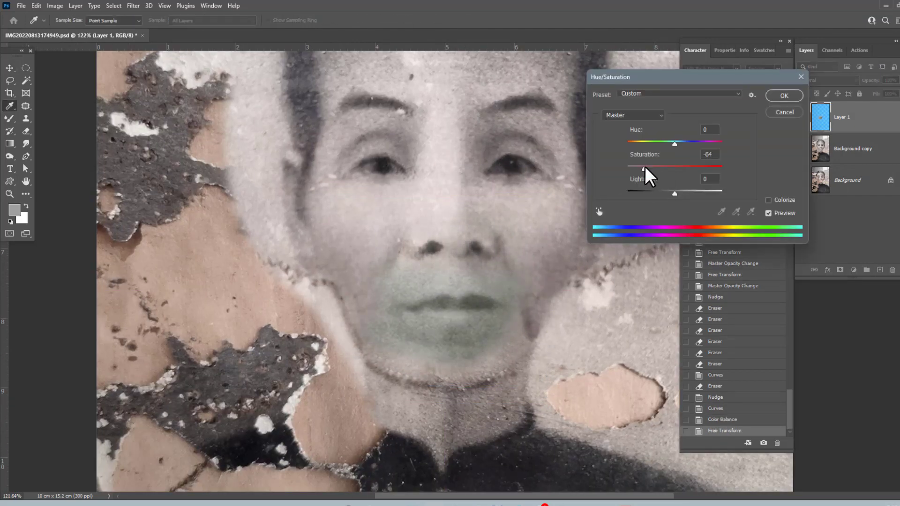
{"action": "key", "text": "Return"}
{"action": "key", "text": "Down"}
Erase the remaining patch edges beside the nose and chin and rebalance its colour
{"action": "key", "text": "e"}
{"action": "left_click", "coordinate": [523, 281]}
{"action": "left_click", "coordinate": [385, 262]}
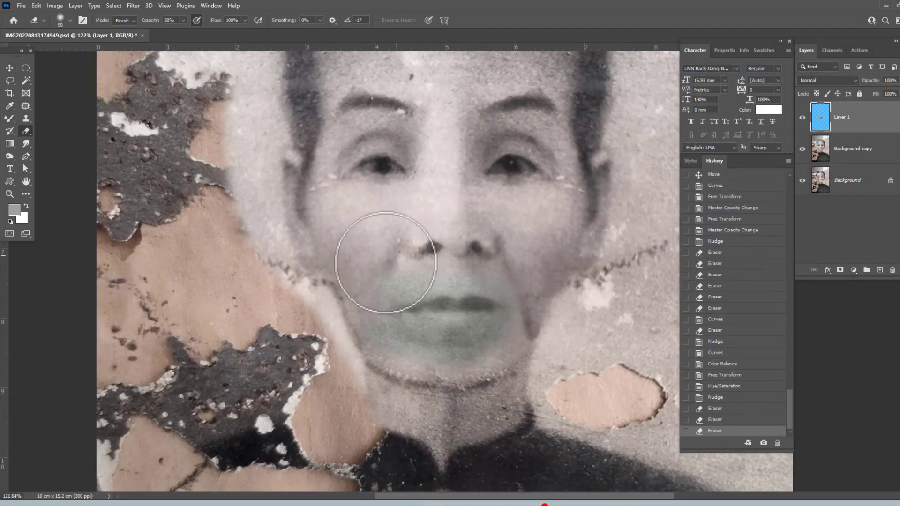
{"action": "left_click", "coordinate": [477, 255]}
{"action": "left_click", "coordinate": [446, 372]}
{"action": "key", "text": "ctrl+b"}
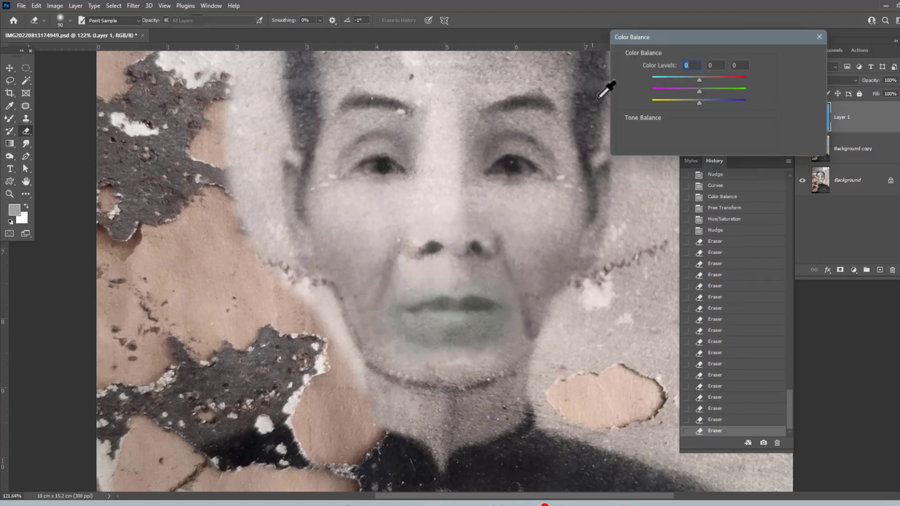
{"action": "key", "text": "Return"}
{"action": "key", "text": "ctrl+0"}
{"action": "scroll", "coordinate": [499, 217], "scroll_direction": "up", "scroll_amount": 2}
Brighten the patch with Curves and toggle its visibility to compare
{"action": "key", "text": "ctrl+m"}
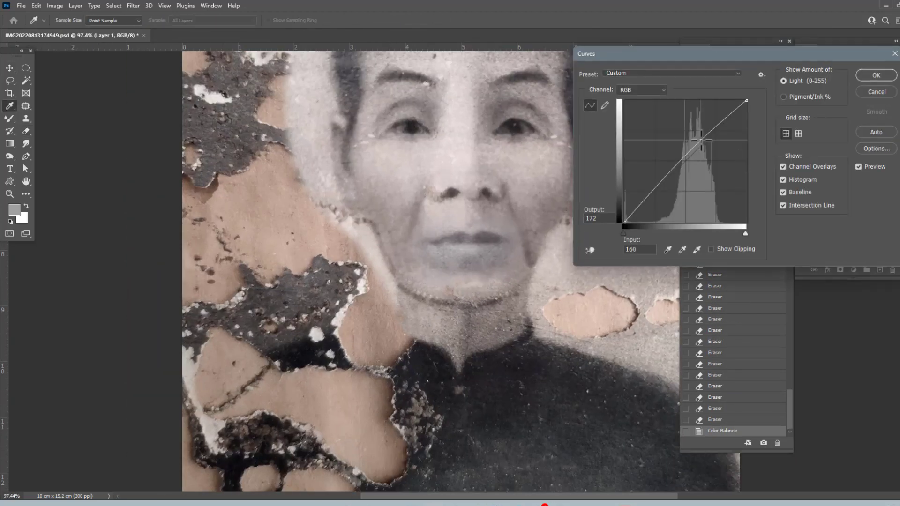
{"action": "key", "text": "Return"}
{"action": "key", "text": "ctrl+0"}
{"action": "left_click", "coordinate": [802, 117]}
{"action": "left_click", "coordinate": [829, 174]}
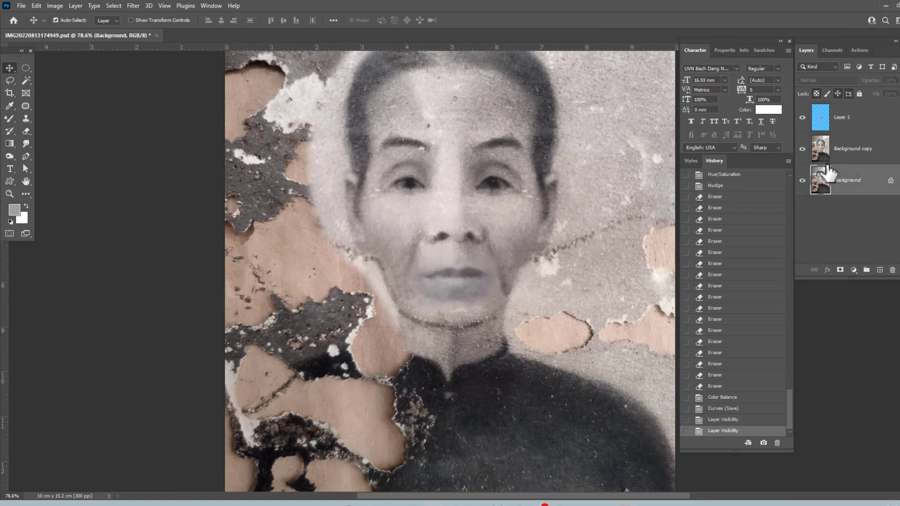
Keep a hidden backup of the portrait on top and merge the mouth patch down
{"action": "key", "text": "ctrl+j"}
{"action": "left_click_drag", "start_coordinate": [829, 173], "coordinate": [829, 108]}
{"action": "left_click", "coordinate": [802, 118]}
{"action": "left_click", "coordinate": [803, 118]}
{"action": "left_click", "coordinate": [842, 149]}
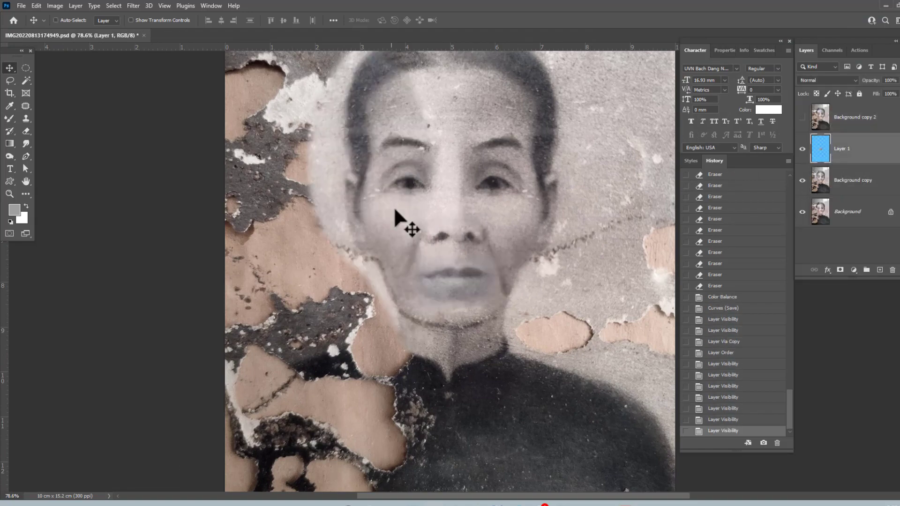
{"action": "key", "text": "ctrl+minus"}
{"action": "key", "text": "ctrl+minus"}
{"action": "key", "text": "ctrl+minus"}
{"action": "key", "text": "ctrl+e"}
{"action": "key", "text": "ctrl+0"}
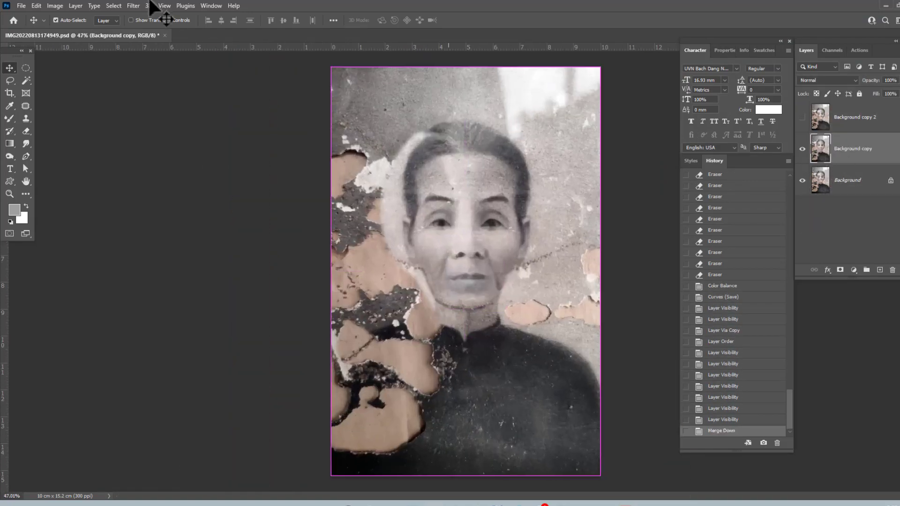
{"action": "left_click", "coordinate": [133, 6]}
{"action": "left_click", "coordinate": [153, 86]}
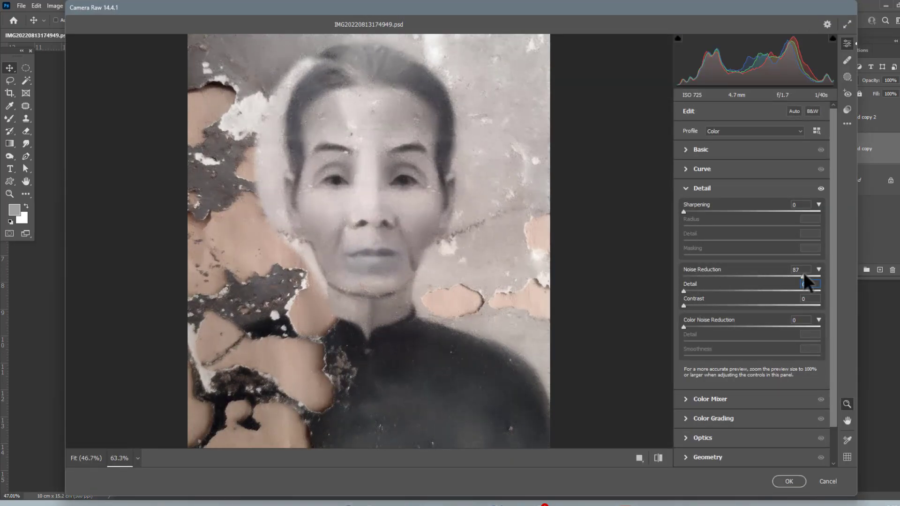
Apply Camera Raw noise reduction of 87, then a Levels adjustment
{"action": "left_click", "coordinate": [789, 482]}
{"action": "key", "text": "ctrl+l"}
{"action": "key", "text": "Return"}
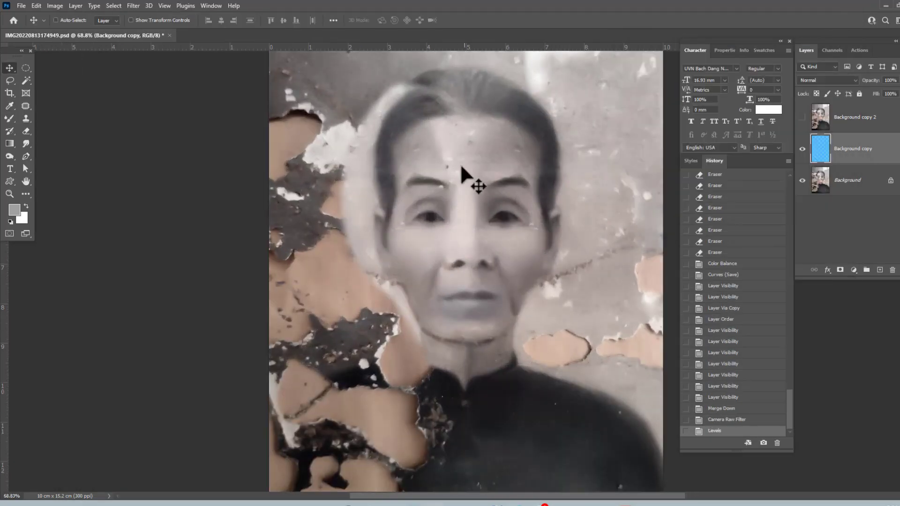
Heal three spots on her forehead with the Spot Healing Brush
{"action": "scroll", "coordinate": [462, 167], "scroll_direction": "up", "scroll_amount": 2}
{"action": "key", "text": "j"}
{"action": "left_click", "coordinate": [428, 195]}
{"action": "left_click", "coordinate": [456, 178]}
{"action": "left_click", "coordinate": [469, 131]}
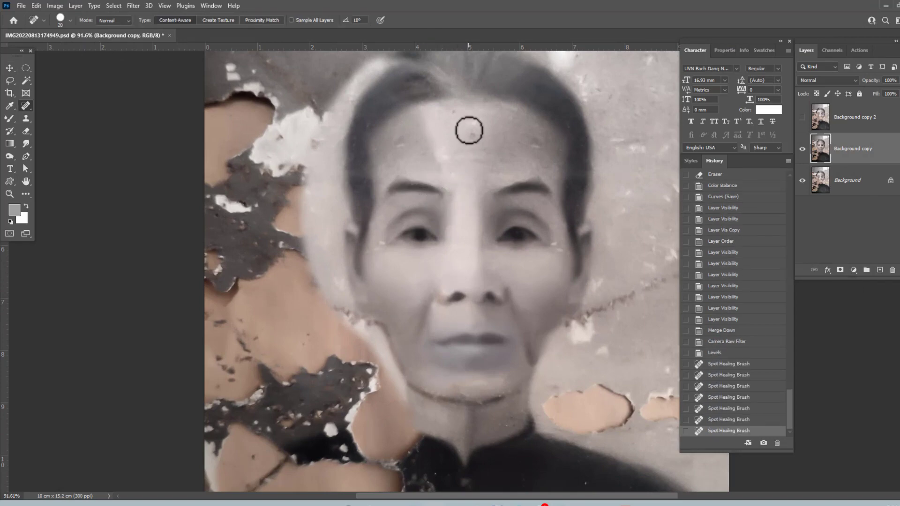
Smooth the forehead skin with the Mixer Brush, then reduce the brush size
{"action": "scroll", "coordinate": [438, 153], "scroll_direction": "down", "scroll_amount": 2}
{"action": "key", "text": "b"}
{"action": "mouse_move", "coordinate": [428, 157]}
{"action": "left_mouse_down"}
{"action": "mouse_move", "coordinate": [460, 147]}
{"action": "mouse_move", "coordinate": [416, 147]}
{"action": "mouse_move", "coordinate": [511, 145]}
{"action": "left_mouse_up"}
{"action": "key", "text": "bracketleft"}
{"action": "key", "text": "bracketleft"}
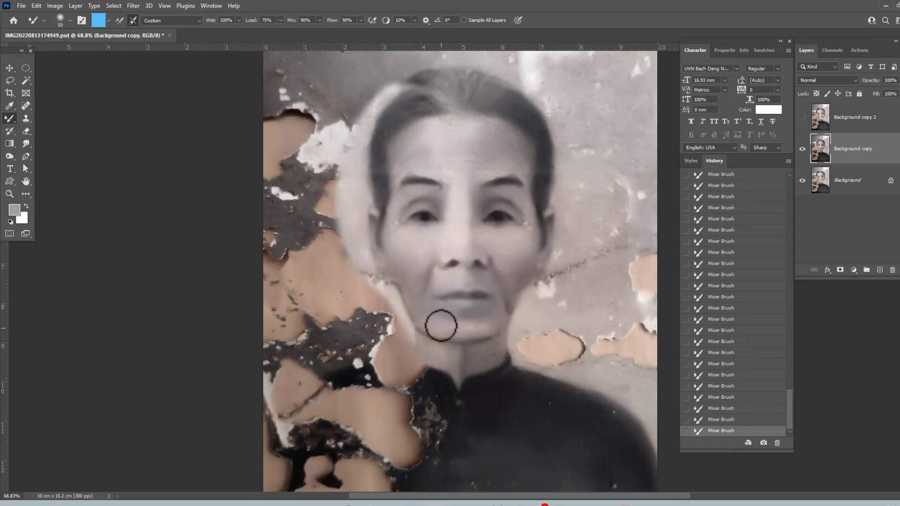
{"action": "scroll", "coordinate": [482, 313], "scroll_direction": "down", "scroll_amount": 2}
{"action": "key", "text": "l"}
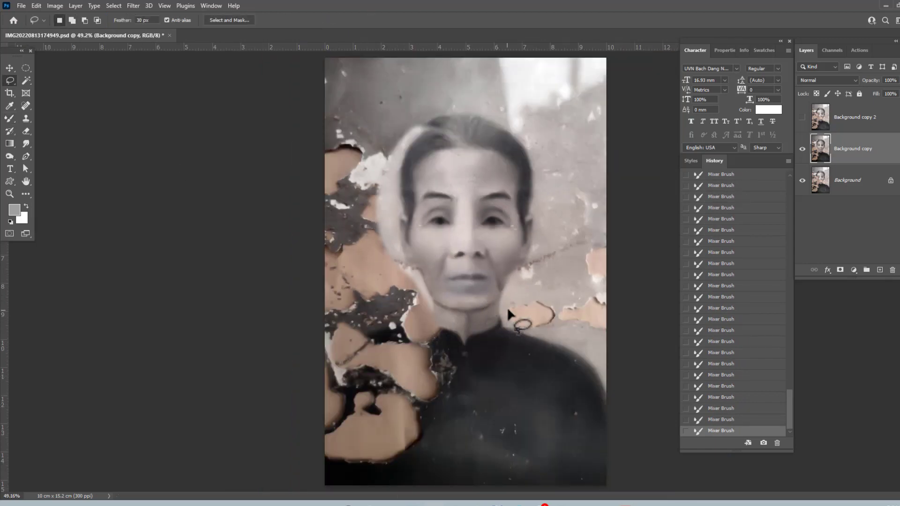
Copy the intact right shoulder to a new layer, flip it horizontally, and move it left
{"action": "left_click", "coordinate": [504, 309]}
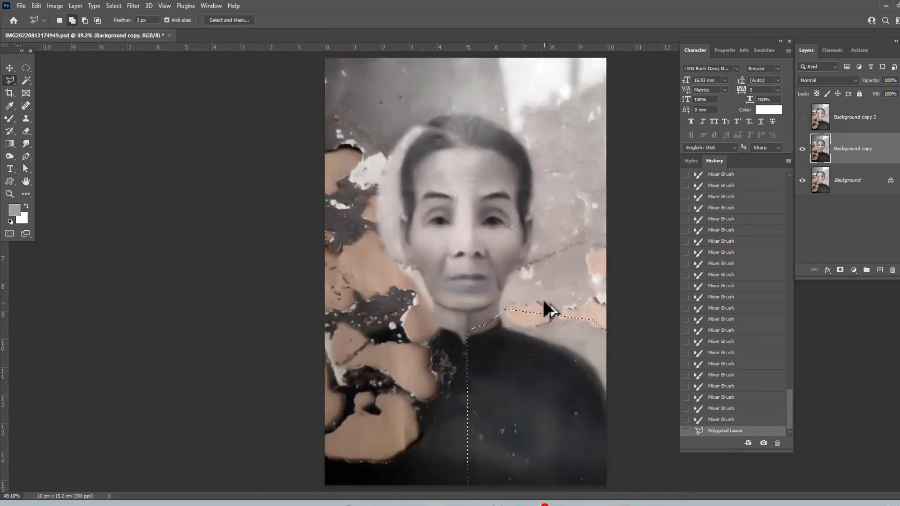
{"action": "key", "text": "ctrl+j"}
{"action": "key", "text": "ctrl+t"}
{"action": "right_click", "coordinate": [497, 287]}
{"action": "left_click", "coordinate": [515, 482]}
{"action": "key", "text": "Return"}
{"action": "left_click_drag", "start_coordinate": [592, 390], "coordinate": [437, 396]}
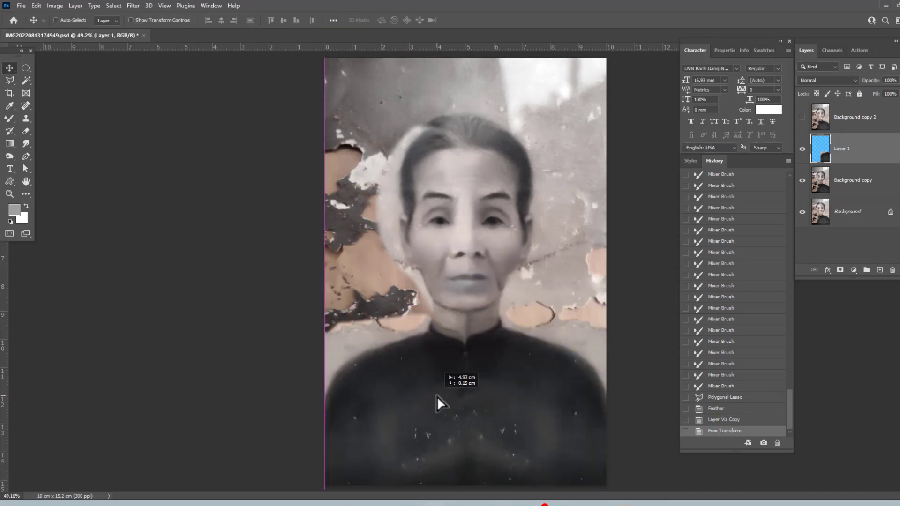
Erase the seam along the collar, nudge the copy left, and save the document
{"action": "scroll", "coordinate": [457, 354], "scroll_direction": "up", "scroll_amount": 1}
{"action": "key", "text": "e"}
{"action": "left_click_drag", "start_coordinate": [448, 325], "coordinate": [436, 319]}
{"action": "left_click_drag", "start_coordinate": [437, 319], "coordinate": [429, 311]}
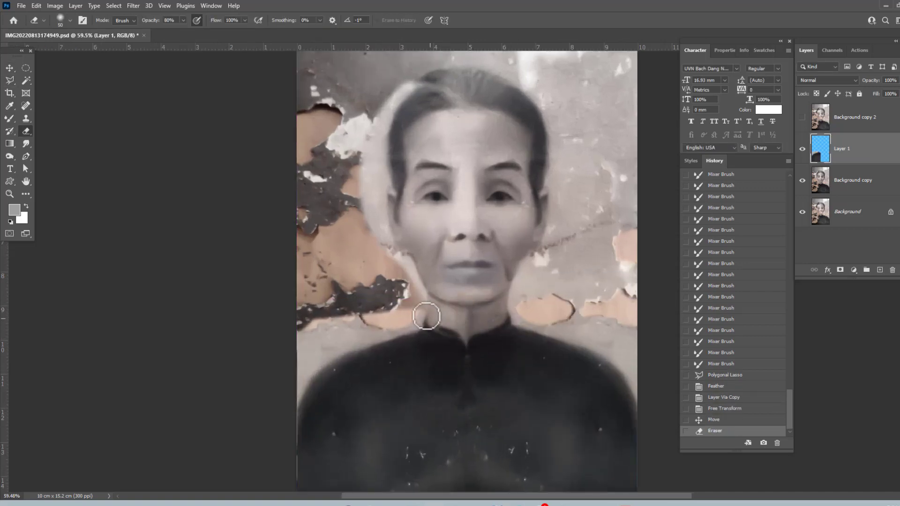
{"action": "key", "text": "v"}
{"action": "key", "text": "Left"}
{"action": "scroll", "coordinate": [466, 358], "scroll_direction": "down", "scroll_amount": 1}
{"action": "scroll", "coordinate": [466, 358], "scroll_direction": "down", "scroll_amount": 2}
{"action": "key", "text": "ctrl+s"}
{"action": "key", "text": "ctrl+0"}
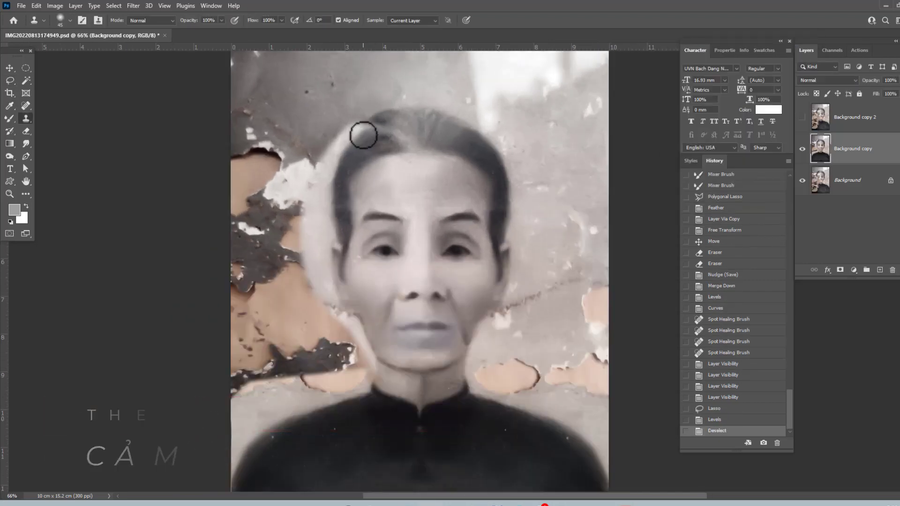
Clone Stamp away the bright spot at the hairline
{"action": "left_click", "coordinate": [363, 135]}
{"action": "left_click", "coordinate": [373, 127]}
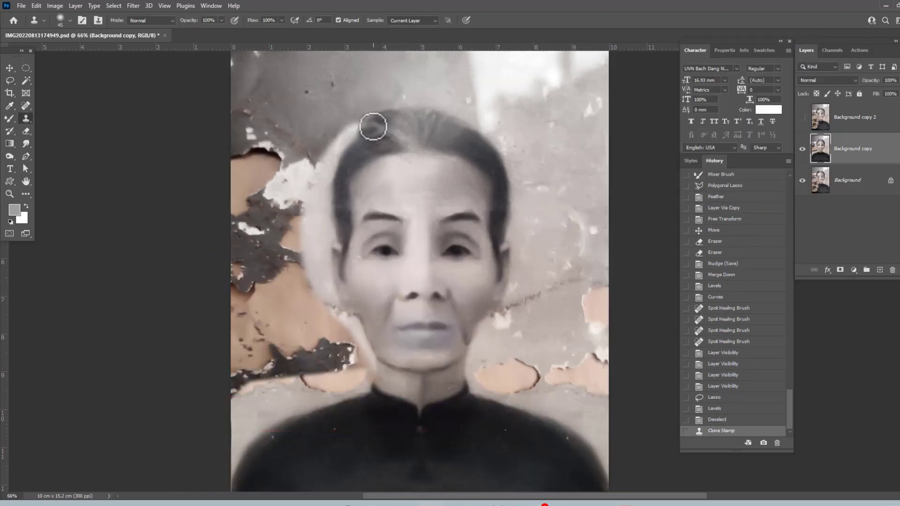
{"action": "left_click", "coordinate": [361, 139]}
{"action": "left_click", "coordinate": [359, 141]}
Clone over the cracks beside the left and right cheeks
{"action": "left_click", "coordinate": [355, 324]}
{"action": "left_click", "coordinate": [338, 305]}
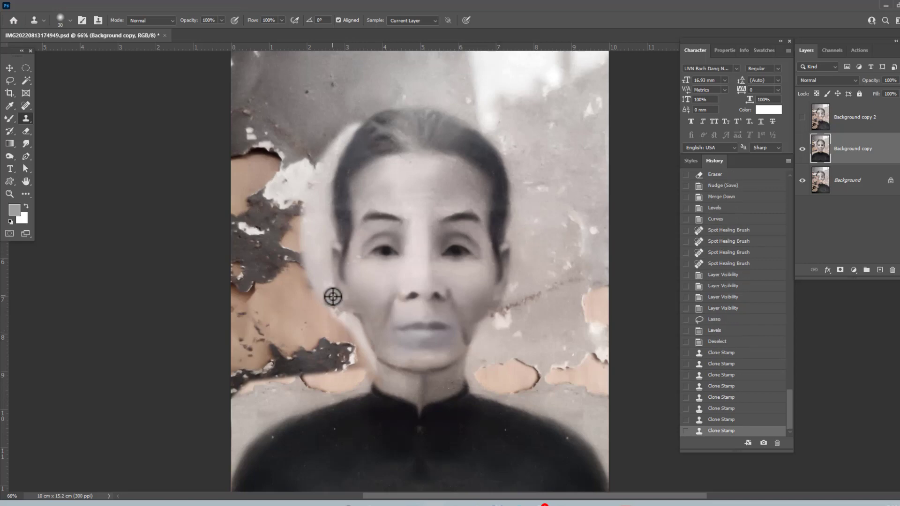
{"action": "left_click", "coordinate": [346, 318]}
{"action": "left_click", "coordinate": [342, 316]}
{"action": "left_click", "coordinate": [515, 300]}
{"action": "left_click", "coordinate": [510, 304]}
{"action": "left_click", "coordinate": [505, 306]}
{"action": "left_click", "coordinate": [501, 308]}
{"action": "left_click", "coordinate": [500, 308]}
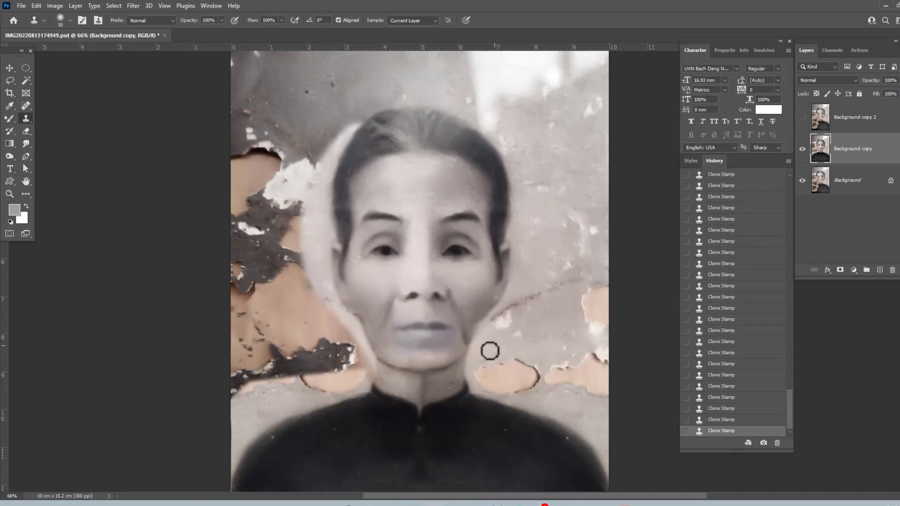
Smooth the jawline and left cheek skin with the Mixer Brush
{"action": "key", "text": "b"}
{"action": "left_click", "coordinate": [473, 345]}
{"action": "left_click", "coordinate": [467, 348]}
{"action": "left_click", "coordinate": [463, 349]}
{"action": "left_click", "coordinate": [462, 342]}
{"action": "left_click", "coordinate": [375, 323]}
{"action": "left_click", "coordinate": [373, 322]}
{"action": "left_click", "coordinate": [371, 320]}
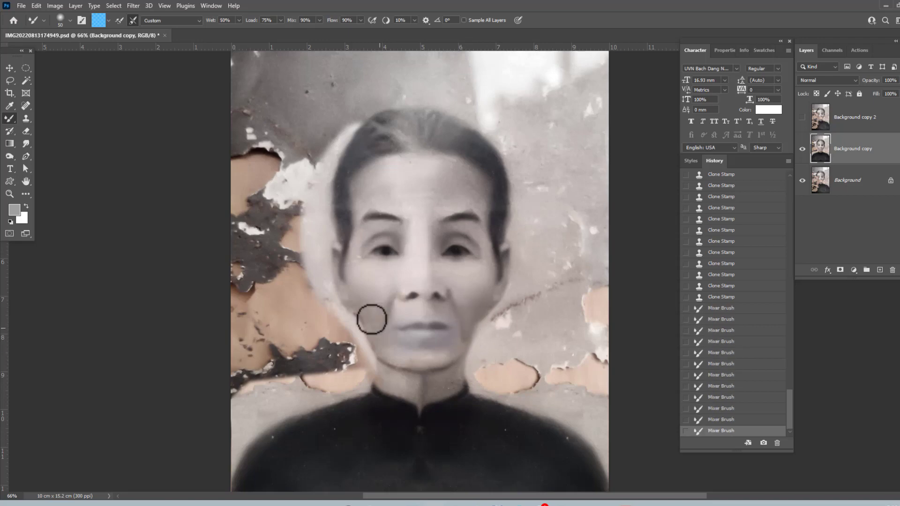
Smooth the left jaw and chin area with the Mixer Brush
{"action": "left_click", "coordinate": [375, 328]}
{"action": "left_click", "coordinate": [380, 339]}
{"action": "left_click", "coordinate": [387, 350]}
{"action": "left_click", "coordinate": [392, 359]}
{"action": "left_click", "coordinate": [399, 366]}
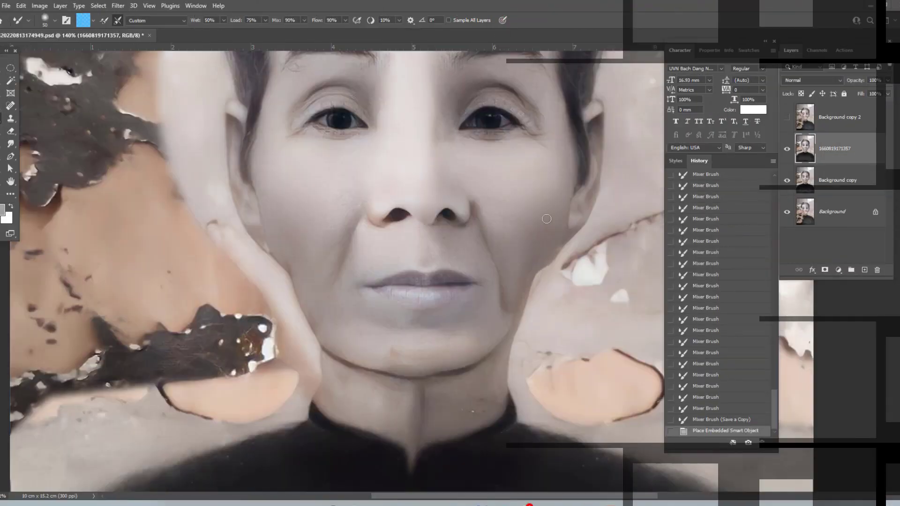
Toggle the sharpened face layer, then adjust the lasso-selected lips with Levels and deselect
{"action": "left_click", "coordinate": [788, 150]}
{"action": "scroll", "coordinate": [396, 280], "scroll_direction": "down", "scroll_amount": 2}
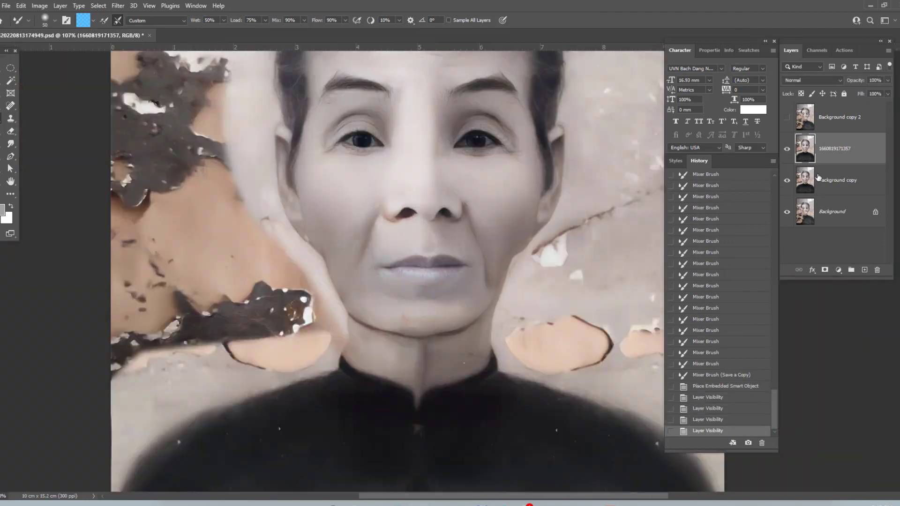
{"action": "key", "text": "l"}
{"action": "key", "text": "ctrl+l"}
{"action": "key", "text": "Return"}
{"action": "key", "text": "ctrl+d"}
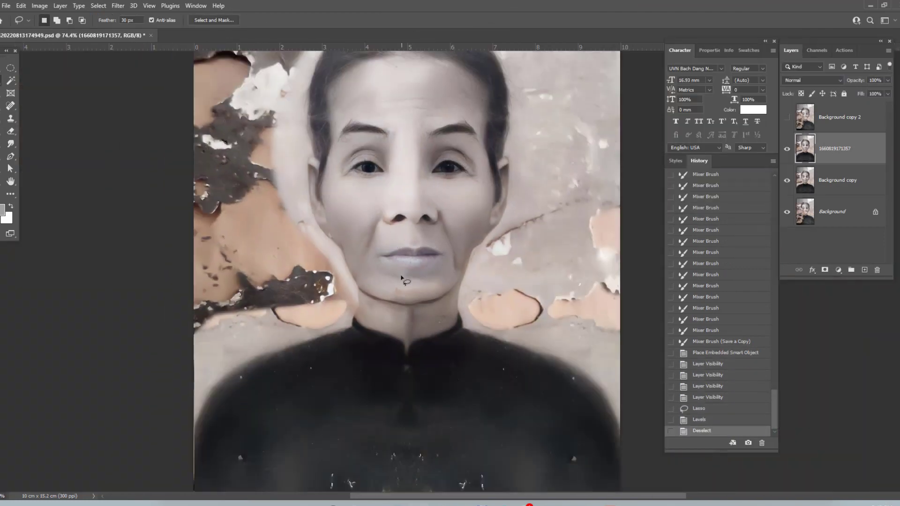
{"action": "key", "text": "w"}
{"action": "key", "text": "ctrl+d"}
{"action": "key", "text": "ctrl+minus"}
Apply the Neural Filters Colorize filter to the portrait
{"action": "left_click", "coordinate": [118, 6]}
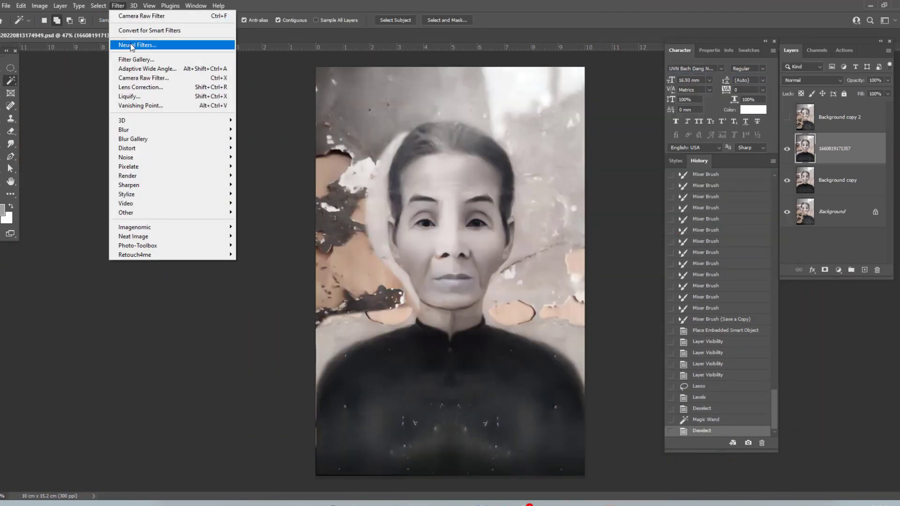
{"action": "left_click", "coordinate": [123, 43]}
{"action": "left_click", "coordinate": [594, 319]}
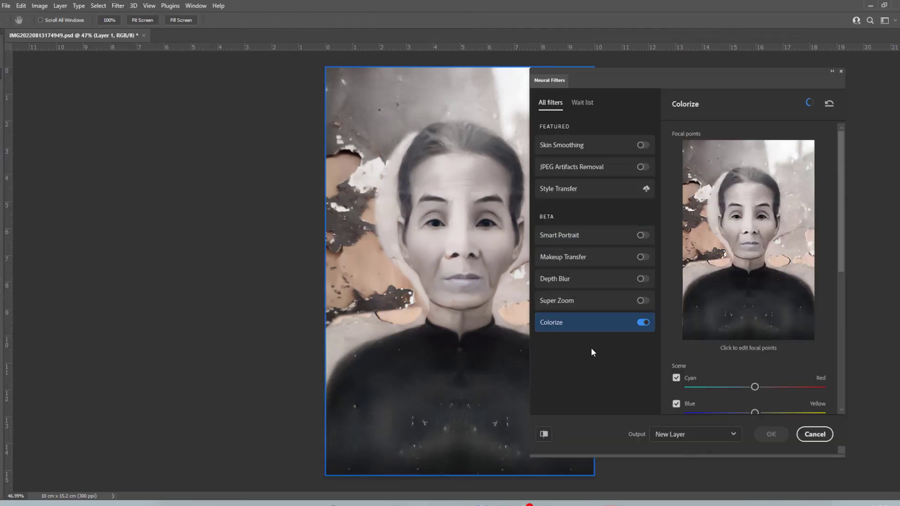
{"action": "left_click", "coordinate": [768, 377]}
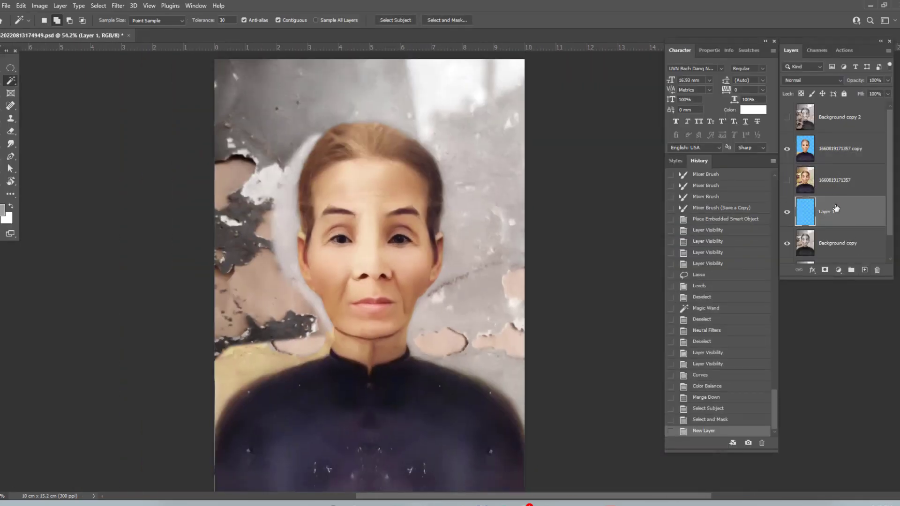
{"action": "left_click_drag", "start_coordinate": [836, 208], "coordinate": [836, 166]}
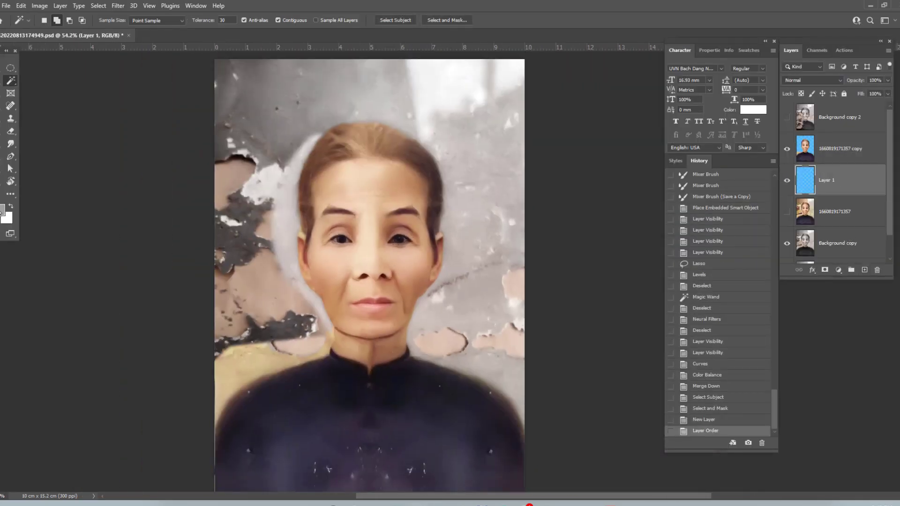
{"action": "key", "text": "o"}
{"action": "left_click", "coordinate": [487, 173]}
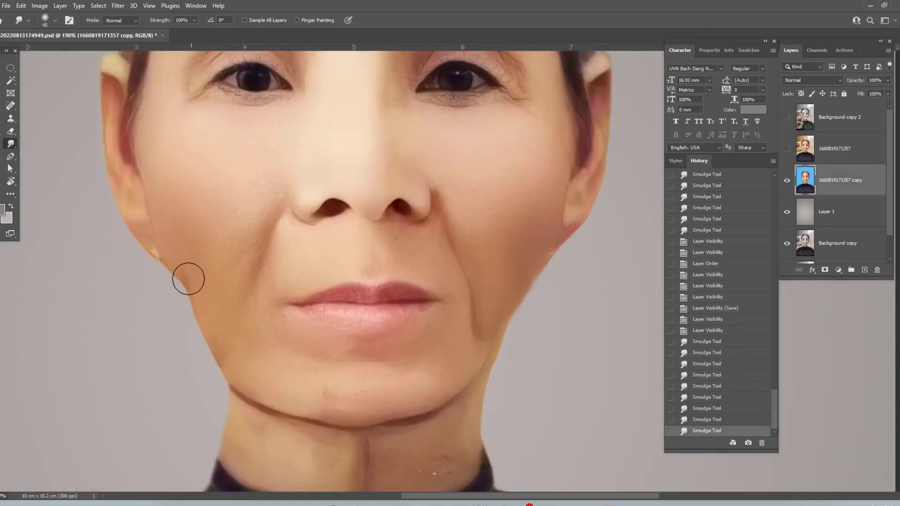
{"action": "left_click_drag", "start_coordinate": [188, 279], "coordinate": [195, 307]}
Select the hair, feather it 20 px, and darken it with Hue/Saturation and Levels
{"action": "scroll", "coordinate": [354, 293], "scroll_direction": "down", "scroll_amount": 5}
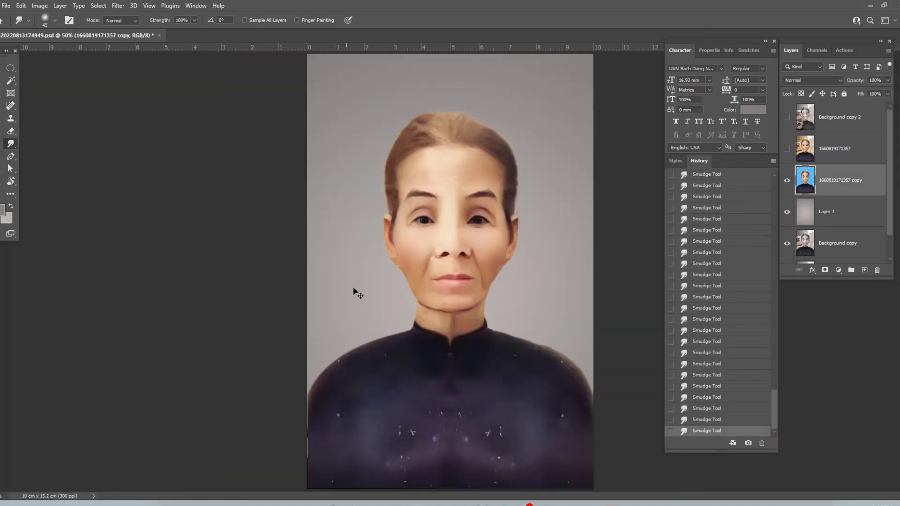
{"action": "scroll", "coordinate": [354, 293], "scroll_direction": "up", "scroll_amount": 2}
{"action": "key", "text": "j"}
{"action": "left_click_drag", "start_coordinate": [376, 249], "coordinate": [480, 149]}
{"action": "left_click_drag", "start_coordinate": [583, 133], "coordinate": [371, 239]}
{"action": "key", "text": "shift+F6"}
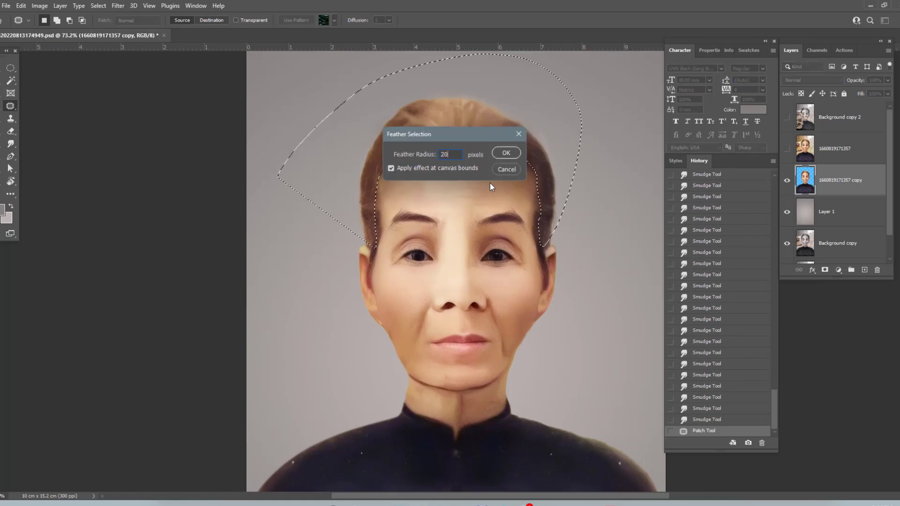
{"action": "key", "text": "ctrl+u"}
{"action": "key", "text": "Return"}
{"action": "key", "text": "ctrl+l"}
{"action": "left_click_drag", "start_coordinate": [676, 147], "coordinate": [696, 147]}
{"action": "key", "text": "Return"}
{"action": "key", "text": "ctrl+d"}
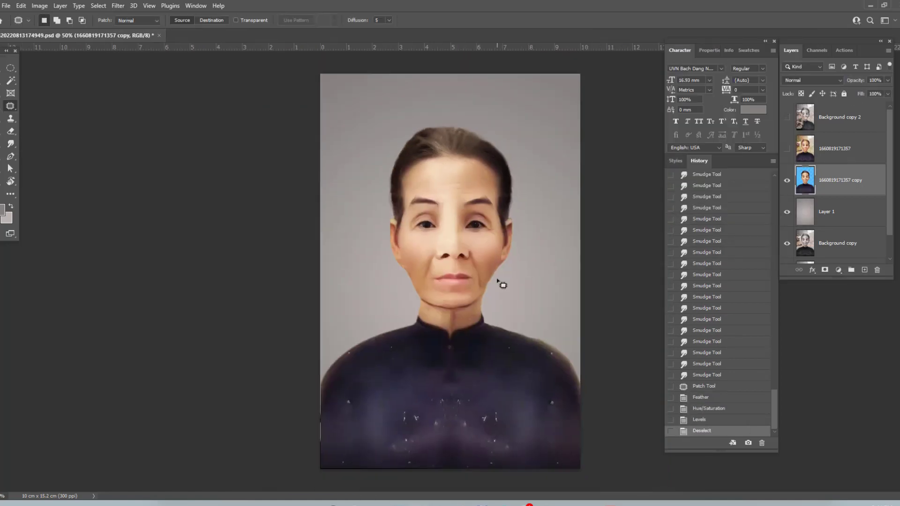
Select the dark clothing, feather it, and deepen it with Curves
{"action": "left_click", "coordinate": [450, 412]}
{"action": "key", "text": "shift+F6"}
{"action": "key", "text": "Return"}
{"action": "key", "text": "ctrl+m"}
{"action": "key", "text": "Return"}
{"action": "key", "text": "ctrl+d"}
Paint out the white specks on the clothing with an enlarging Mixer Brush
{"action": "key", "text": "b"}
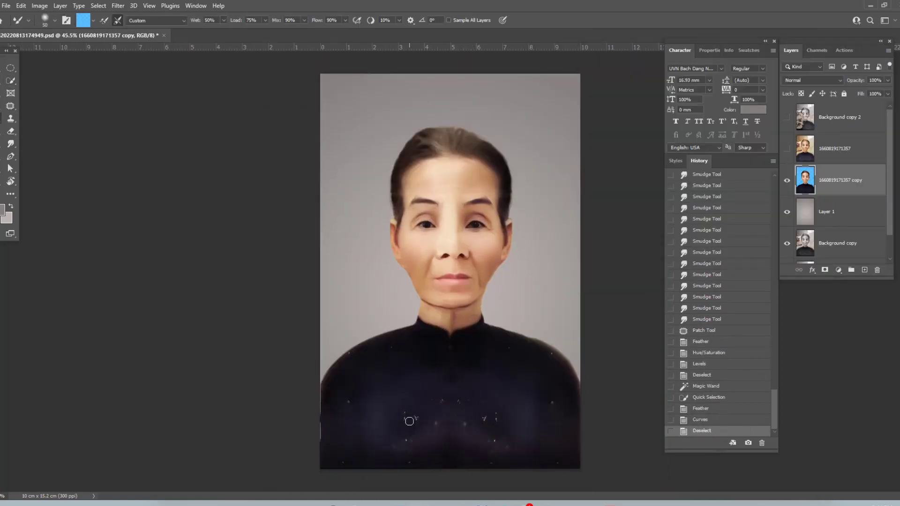
{"action": "left_click_drag", "start_coordinate": [452, 389], "coordinate": [352, 361]}
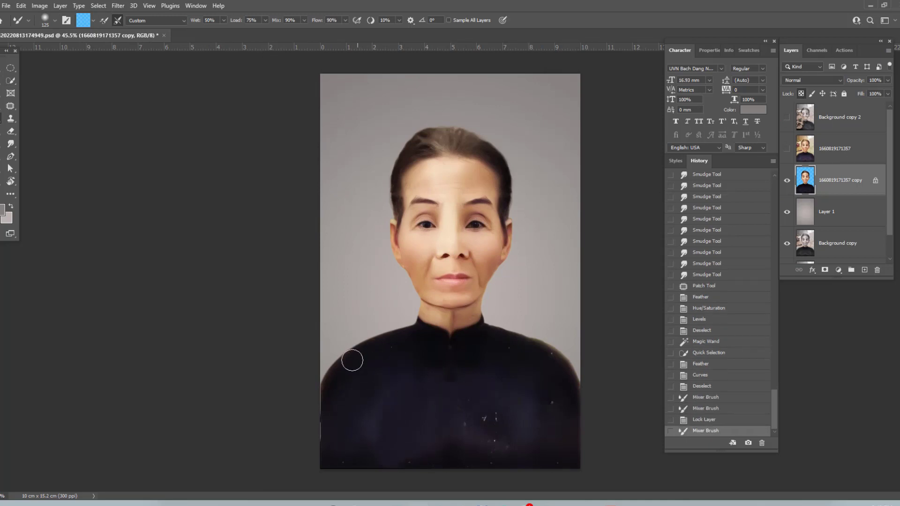
{"action": "mouse_move", "coordinate": [408, 431]}
{"action": "left_mouse_down"}
{"action": "mouse_move", "coordinate": [505, 436]}
{"action": "mouse_move", "coordinate": [551, 392]}
{"action": "left_mouse_up"}
{"action": "mouse_move", "coordinate": [549, 360]}
{"action": "left_mouse_down"}
{"action": "mouse_move", "coordinate": [446, 431]}
{"action": "mouse_move", "coordinate": [402, 426]}
{"action": "mouse_move", "coordinate": [411, 352]}
{"action": "left_mouse_up"}
{"action": "key", "text": "bracketright"}
{"action": "key", "text": "bracketright"}
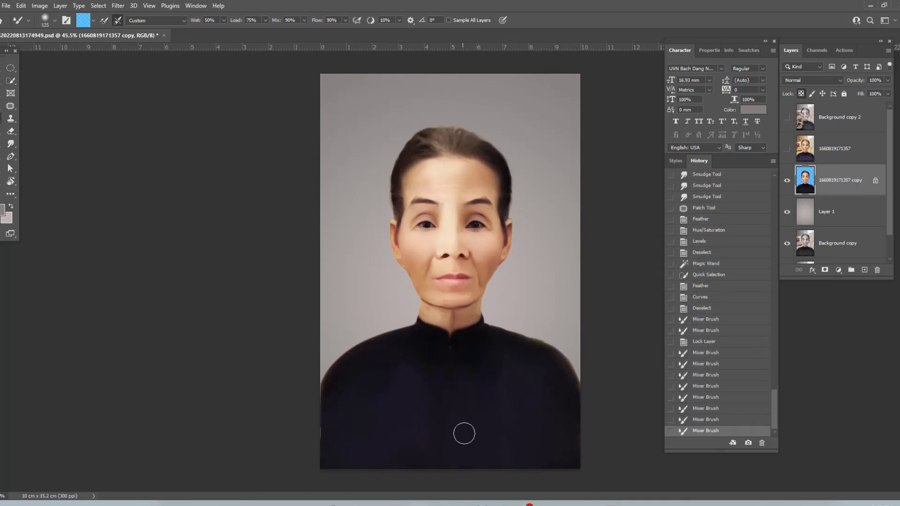
{"action": "mouse_move", "coordinate": [465, 434]}
{"action": "left_mouse_down"}
{"action": "mouse_move", "coordinate": [441, 457]}
{"action": "mouse_move", "coordinate": [519, 391]}
{"action": "left_mouse_up"}
{"action": "key", "text": "bracketright"}
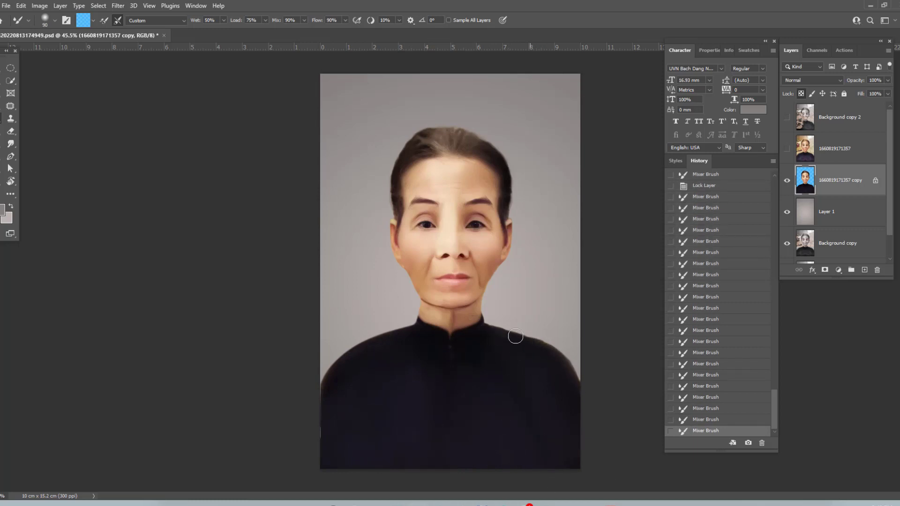
Outline the nose with the Lasso
{"action": "scroll", "coordinate": [451, 119], "scroll_direction": "up", "scroll_amount": 2}
{"action": "key", "text": "l"}
{"action": "left_click_drag", "start_coordinate": [449, 235], "coordinate": [458, 237]}
Brighten the nose and the small spot above the lip with Levels
{"action": "key", "text": "ctrl+l"}
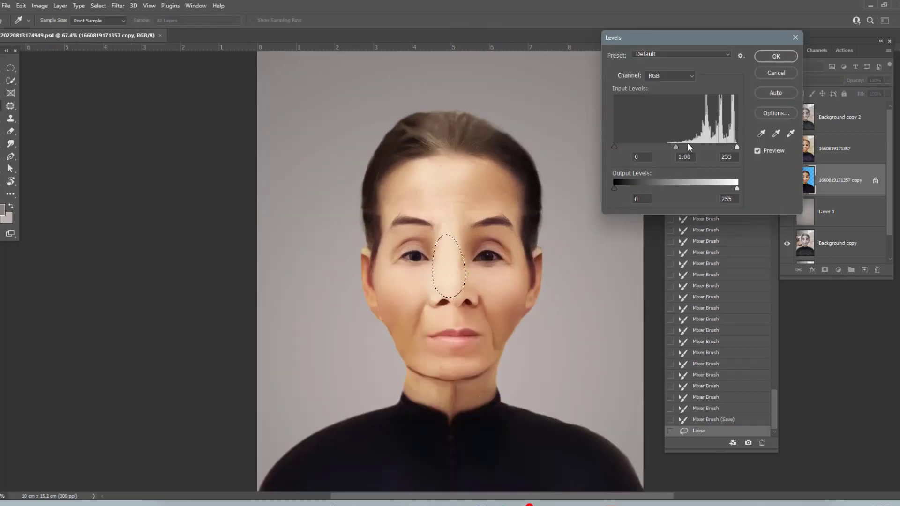
{"action": "key", "text": "Return"}
{"action": "scroll", "coordinate": [475, 206], "scroll_direction": "down", "scroll_amount": 2}
{"action": "key", "text": "ctrl+d"}
{"action": "left_click_drag", "start_coordinate": [412, 262], "coordinate": [425, 291]}
{"action": "key", "text": "ctrl+l"}
{"action": "key", "text": "Return"}
{"action": "key", "text": "ctrl+d"}
{"action": "left_click_drag", "start_coordinate": [450, 159], "coordinate": [469, 197]}
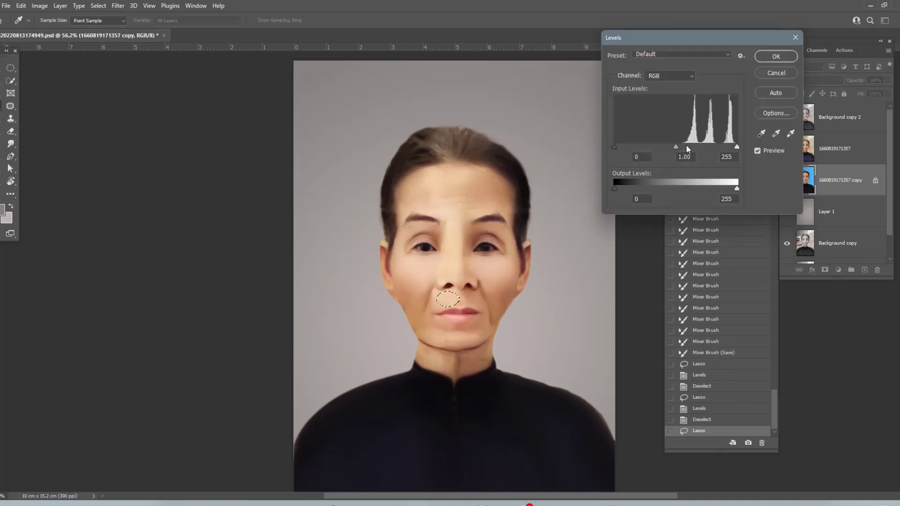
{"action": "key", "text": "ctrl+d"}
Smooth the skin near the neck and the hair at the top with the Mixer Brush
{"action": "key", "text": "b"}
{"action": "scroll", "coordinate": [469, 340], "scroll_direction": "up", "scroll_amount": 1}
{"action": "left_click_drag", "start_coordinate": [469, 335], "coordinate": [464, 327]}
{"action": "scroll", "coordinate": [469, 375], "scroll_direction": "down", "scroll_amount": 1}
{"action": "left_click_drag", "start_coordinate": [424, 129], "coordinate": [449, 146]}
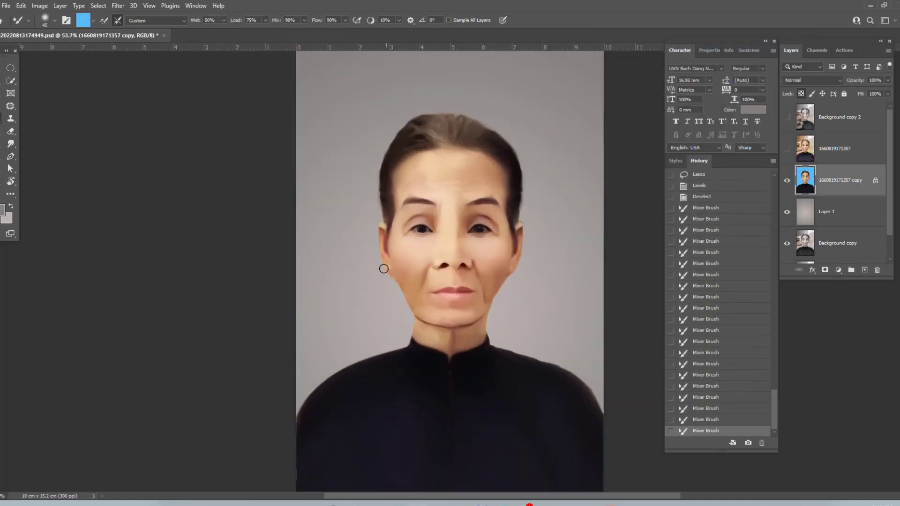
{"action": "scroll", "coordinate": [537, 366], "scroll_direction": "down", "scroll_amount": 1}
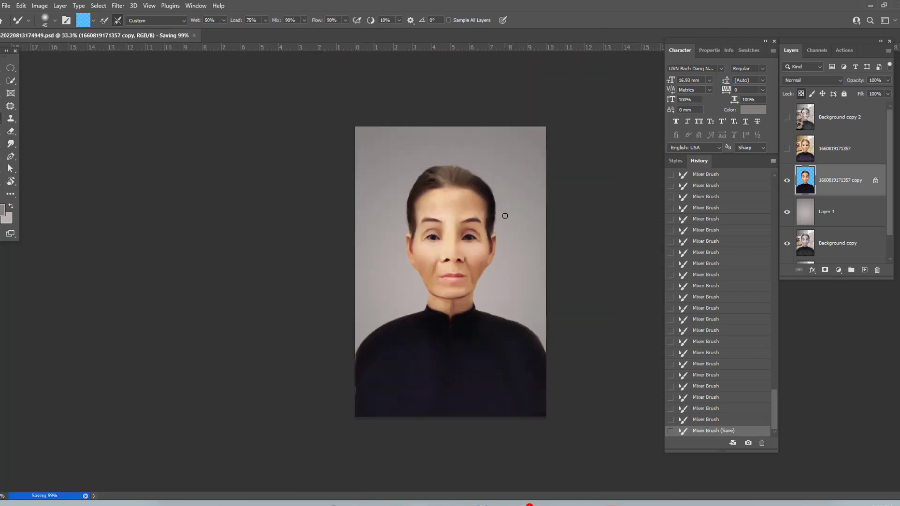
Apply Curves, colour-balance the feathered face selection, and show the original damaged photo
{"action": "key", "text": "ctrl+m"}
{"action": "key", "text": "Return"}
{"action": "key", "text": "w"}
{"action": "key", "text": "ctrl+b"}
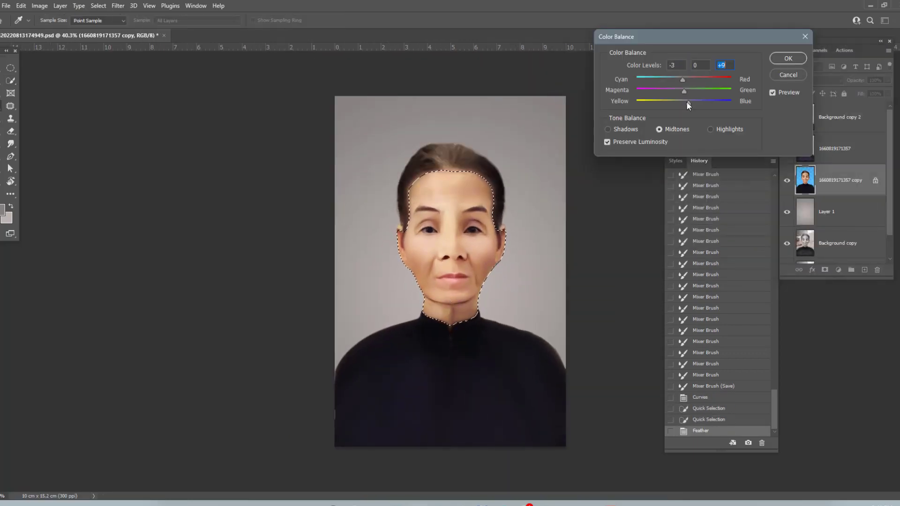
{"action": "key", "text": "Return"}
{"action": "key", "text": "ctrl+d"}
{"action": "key", "text": "ctrl+plus"}
{"action": "left_click", "coordinate": [788, 117]}
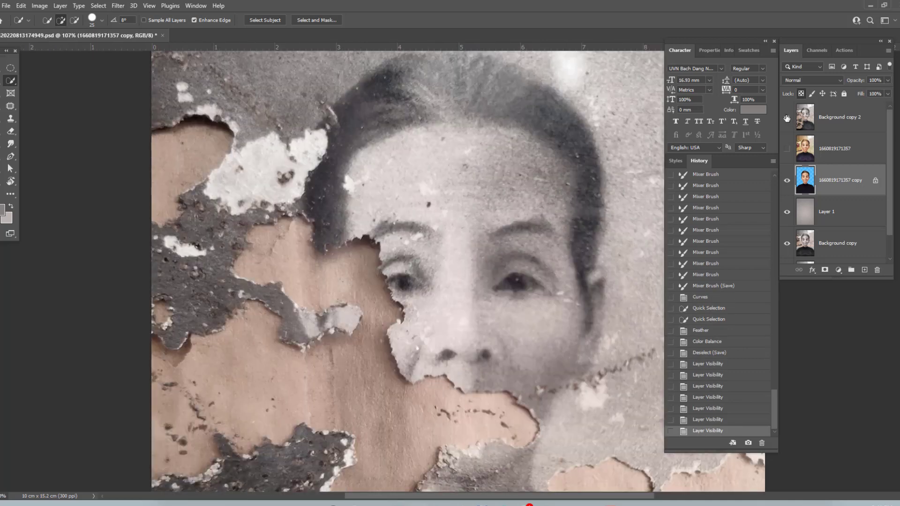
Hide Background copy 2 and zoom out to view the whole restored portrait
{"action": "left_click", "coordinate": [787, 117]}
{"action": "key", "text": "ctrl+minus"}
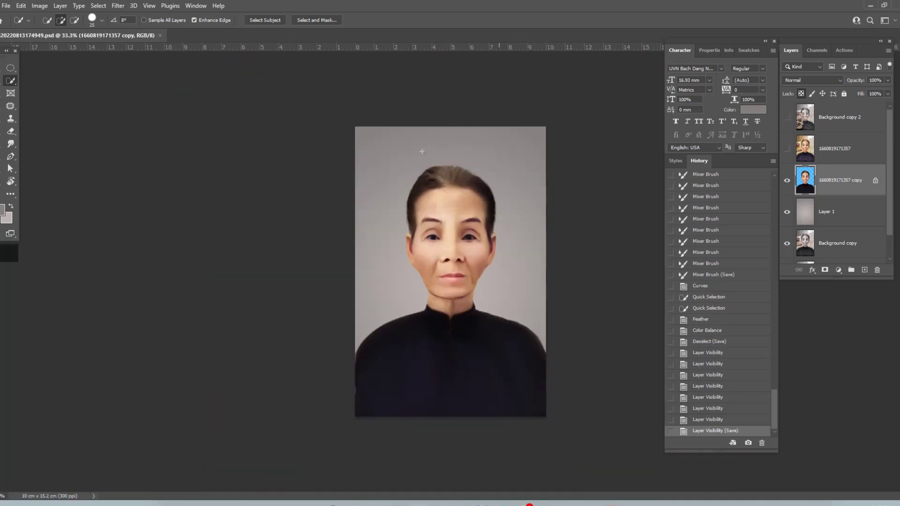